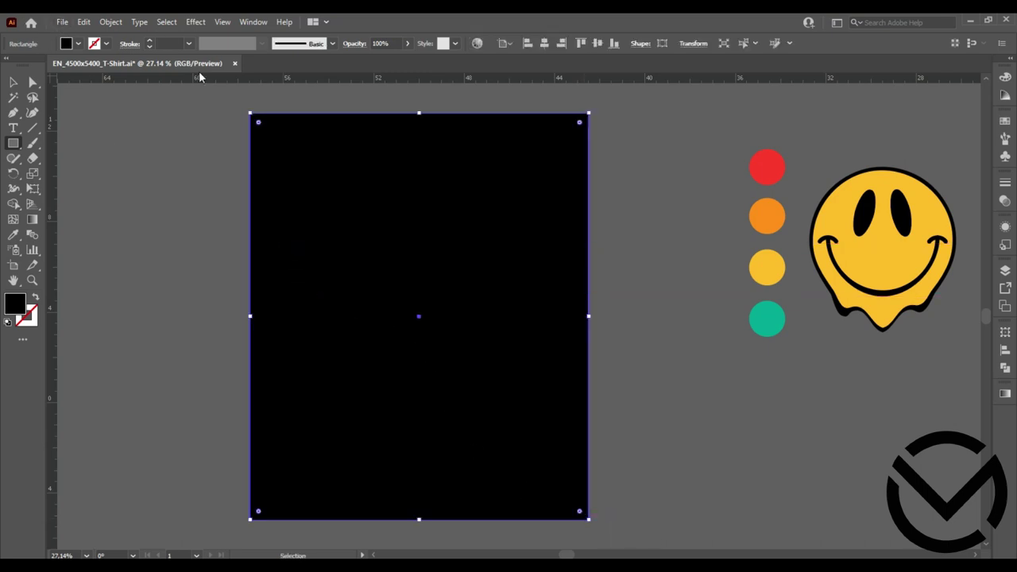
- Lock the black background rectangle covering the artboard
click(113, 22)
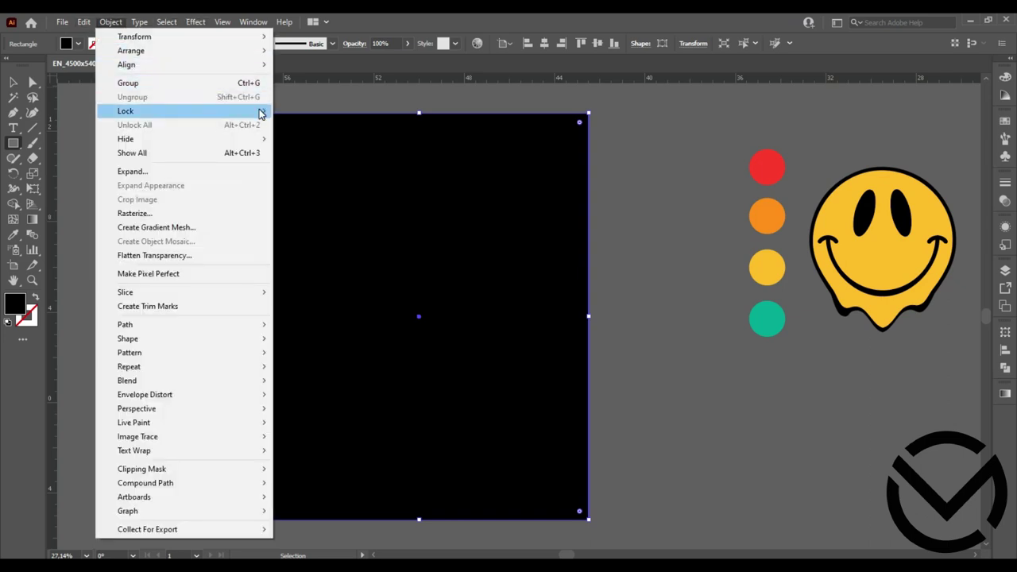
mouse_move(261, 111)
click(305, 111)
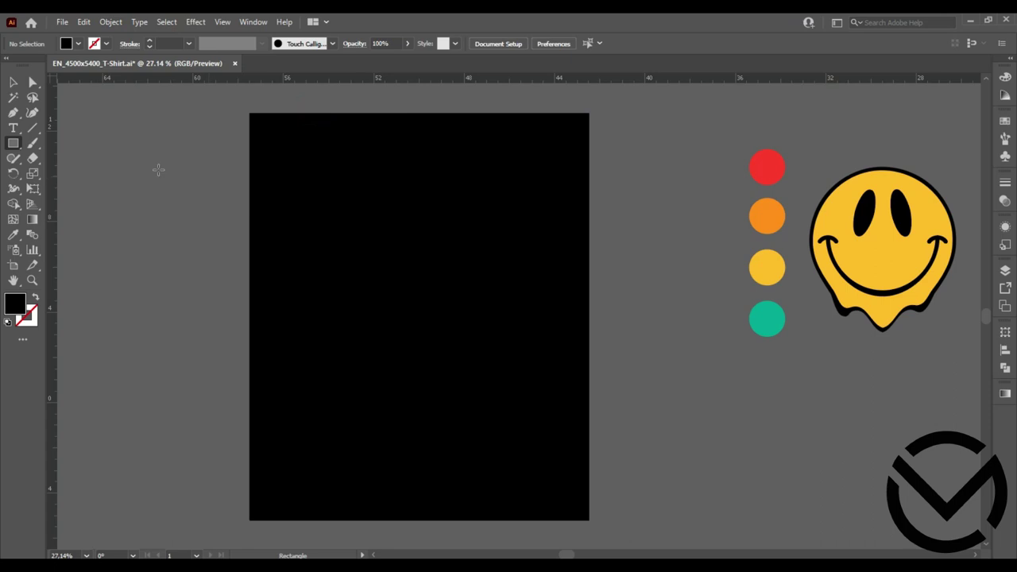
click(349, 175)
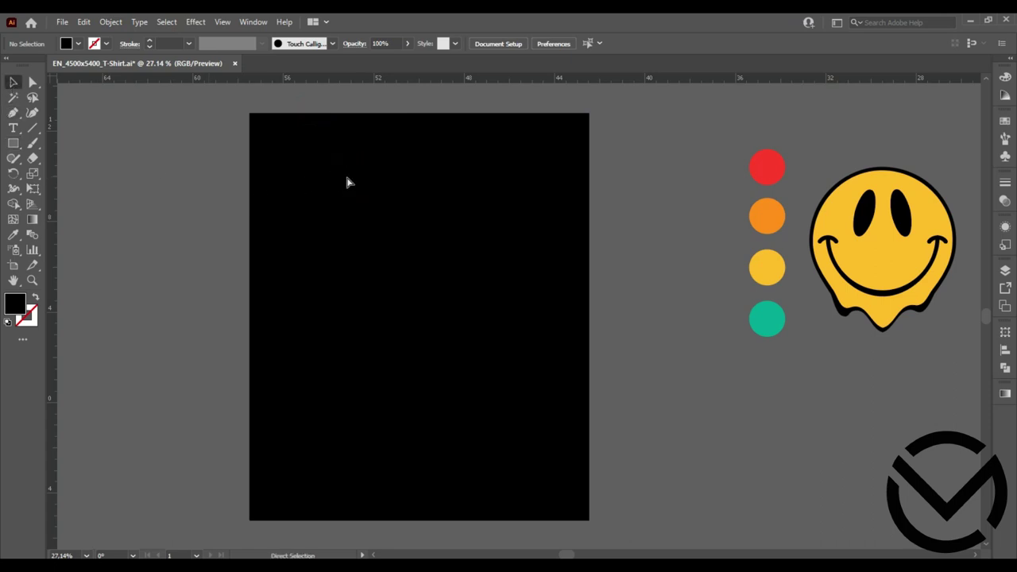
- Paste the phrase "Just Let Me Stim Bro" onto the artboard and fill it with white
key(ctrl+v)
drag(530, 322, 557, 265)
click(1005, 123)
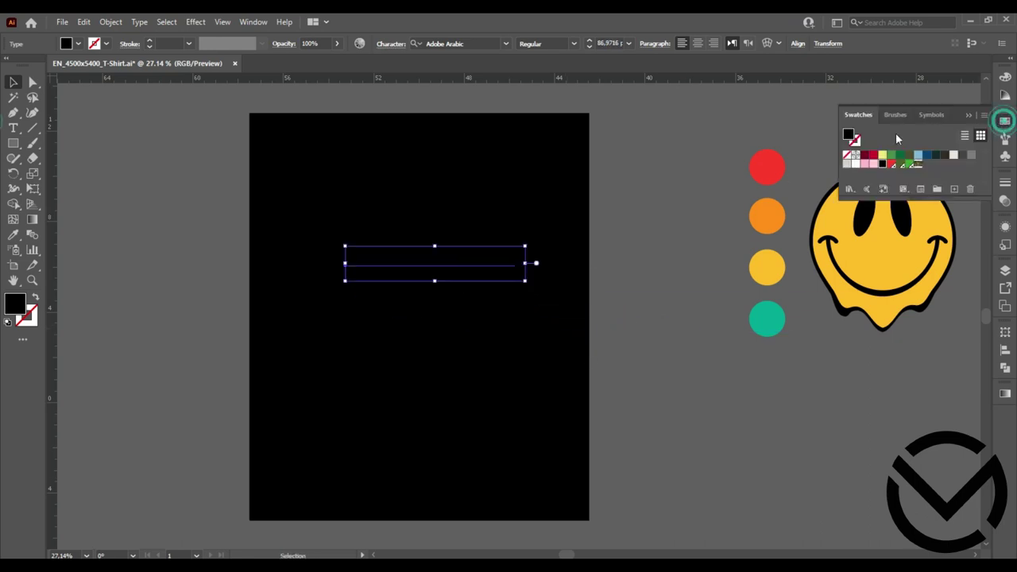
drag(852, 168, 831, 195)
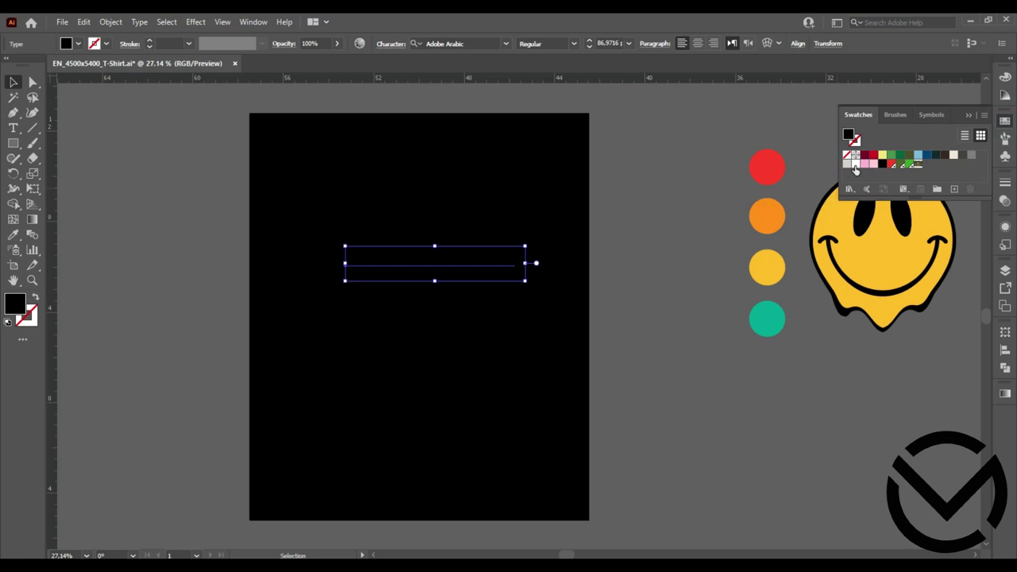
click(855, 165)
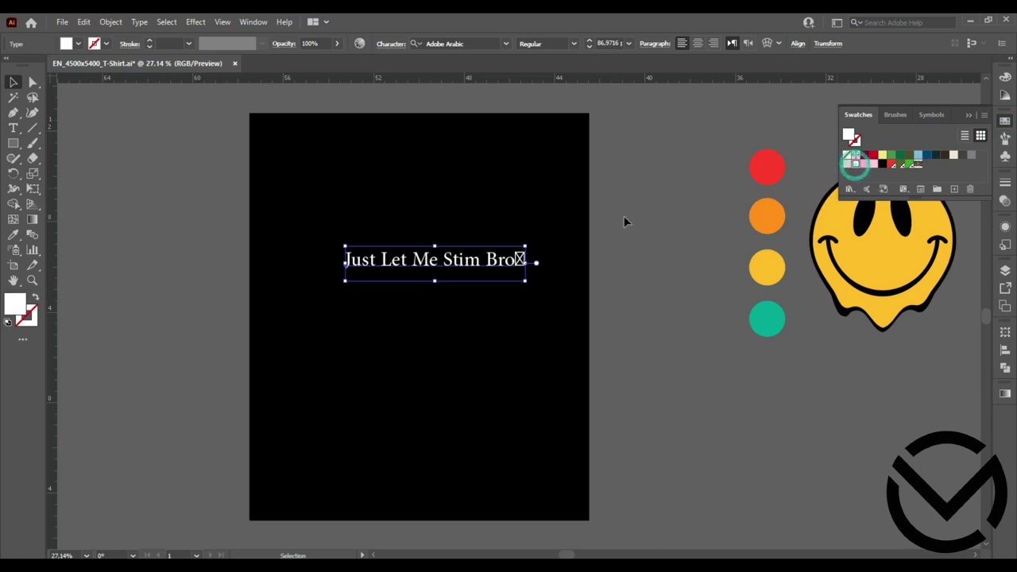
- Delete the stray character at the end of the phrase and move the text to the upper part of the artboard
double_click(517, 260)
click(518, 261)
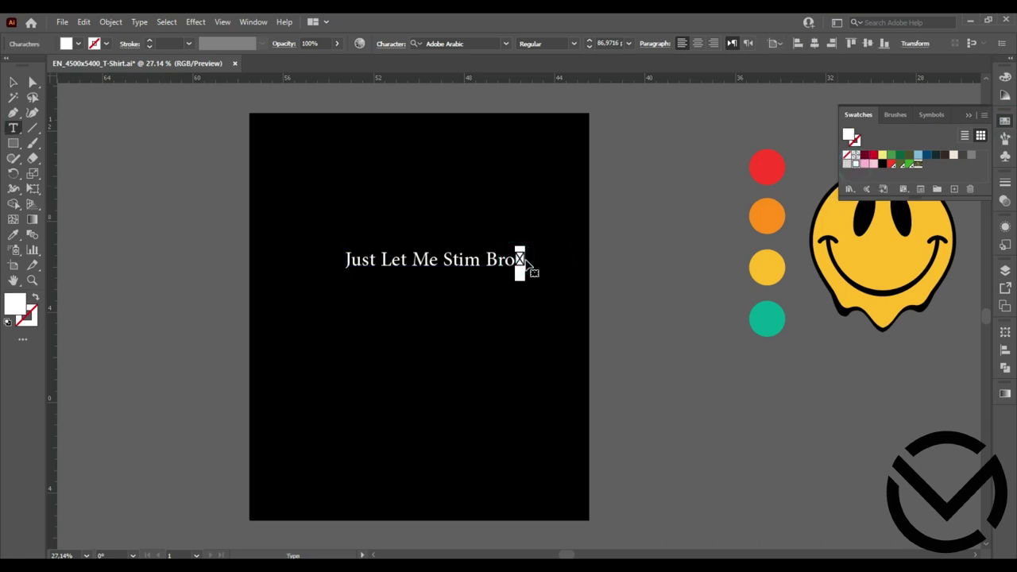
click(14, 82)
click(170, 145)
drag(429, 258, 381, 174)
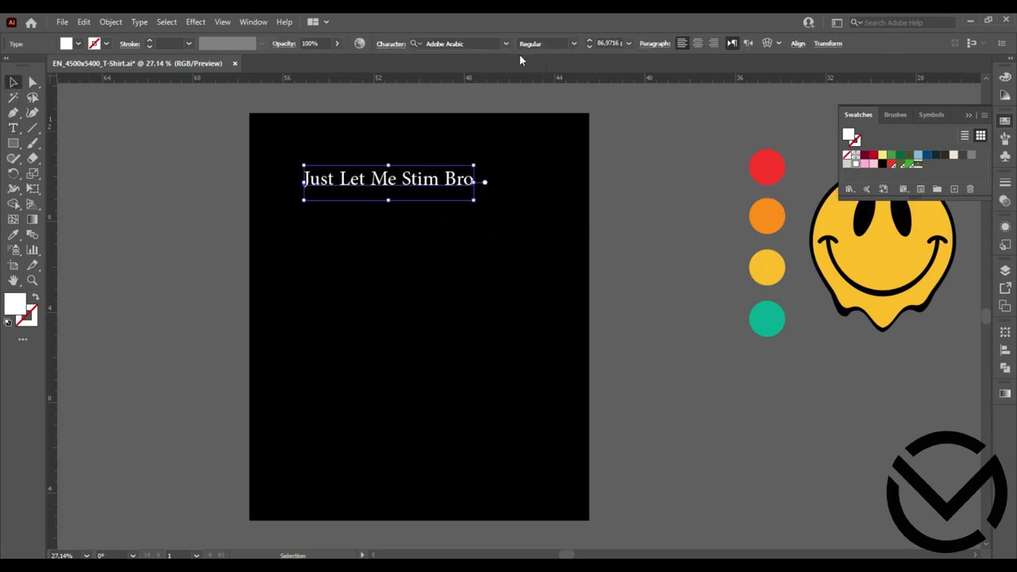
- Set the phrase's font to Keep on Truckin
click(482, 44)
text(k)
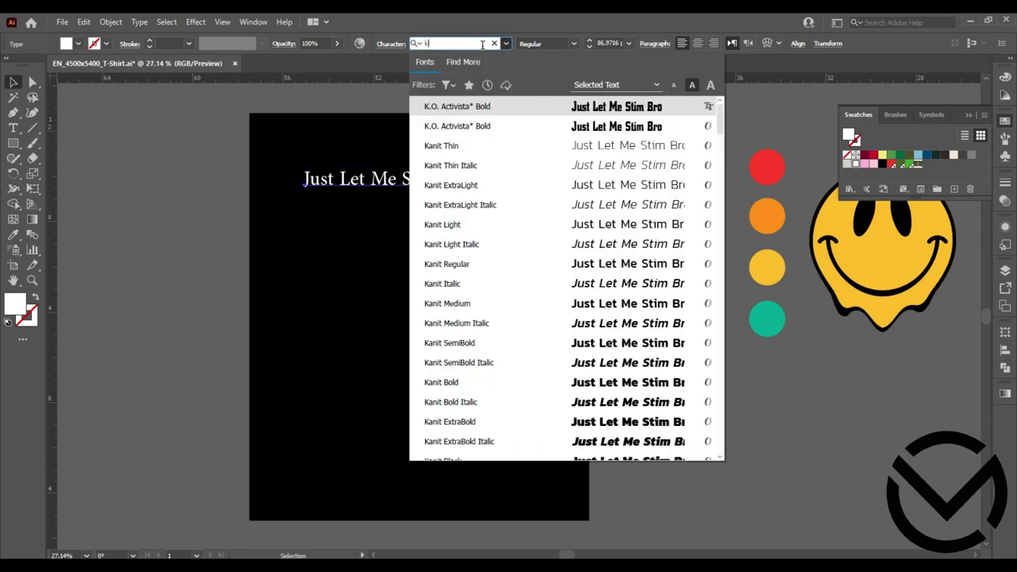
text(eep)
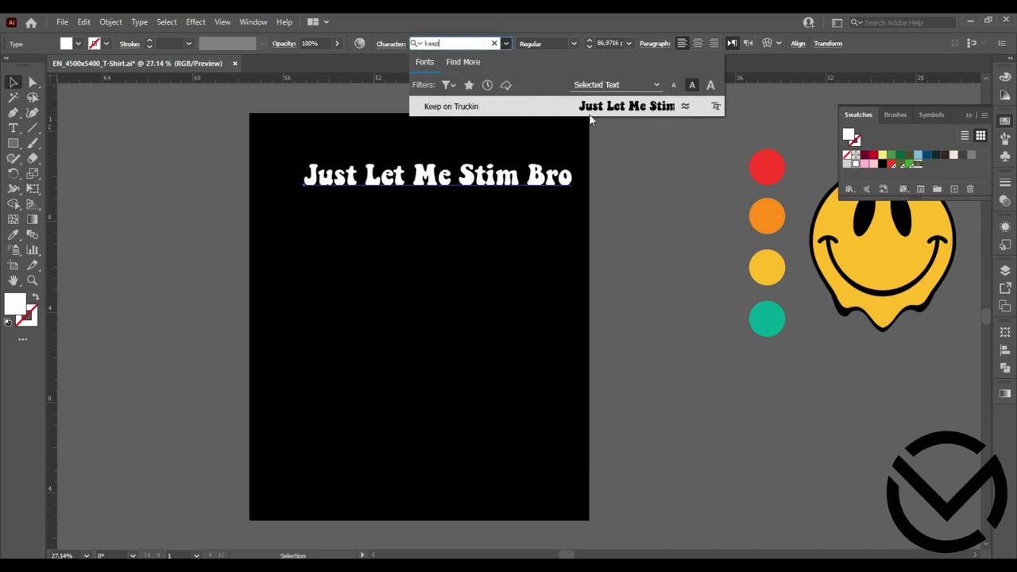
click(592, 109)
- Duplicate the phrase downward into four stacked copies and trim the first one to "Just"
drag(489, 180, 490, 296)
key(t)
key(ctrl+shift+a)
drag(359, 174, 580, 175)
key(BackSpace)
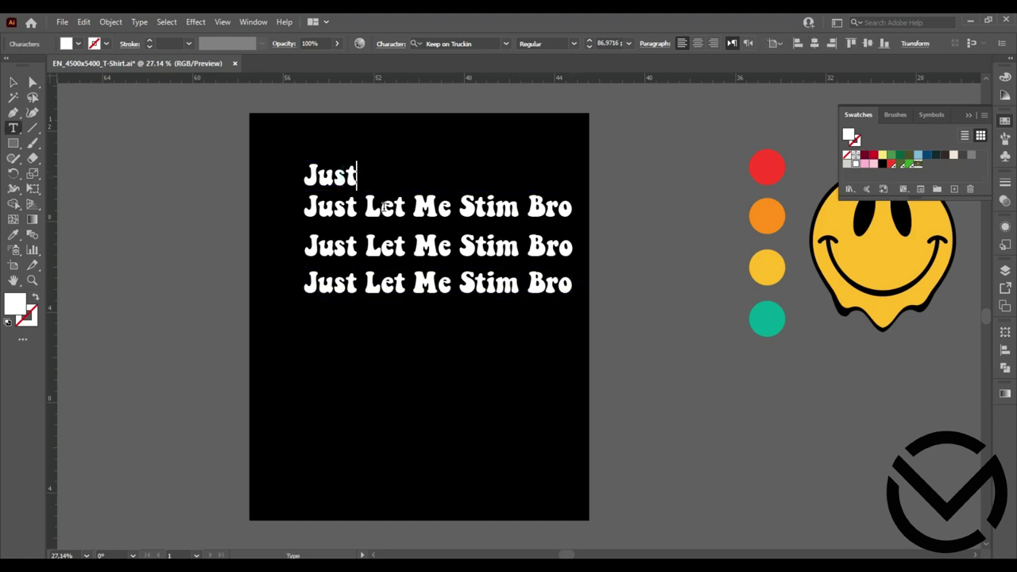
- Trim the second, third and fourth copies of the phrase to "Let Me", "Stim" and "Bro"
drag(368, 209, 294, 209)
key(BackSpace)
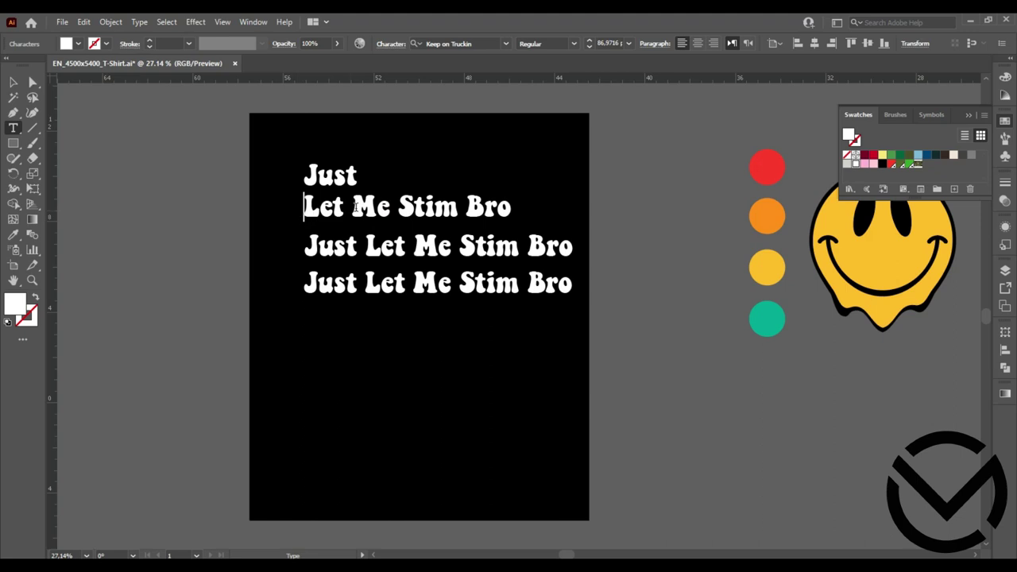
drag(391, 205, 546, 207)
key(BackSpace)
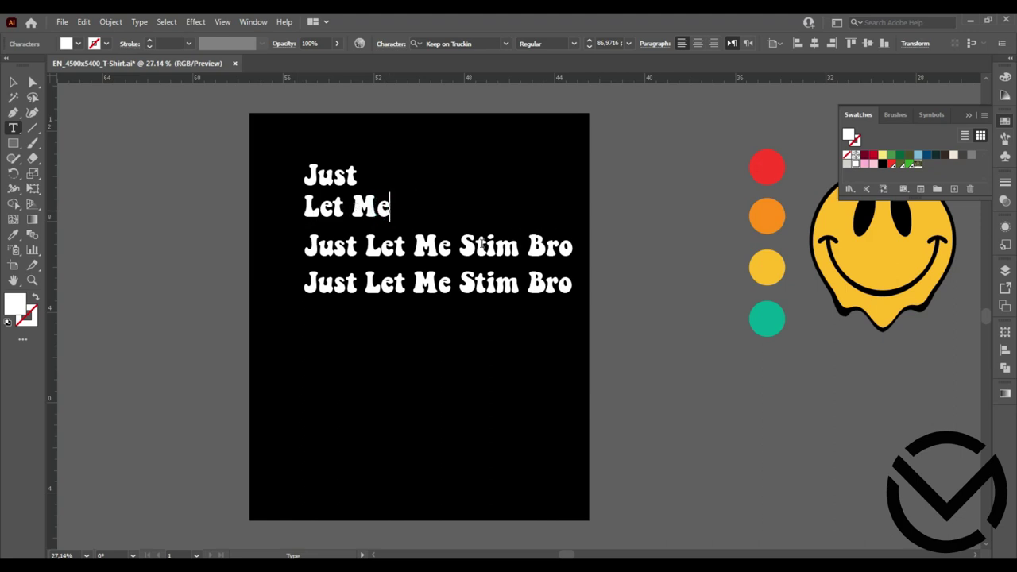
drag(463, 245, 296, 246)
key(BackSpace)
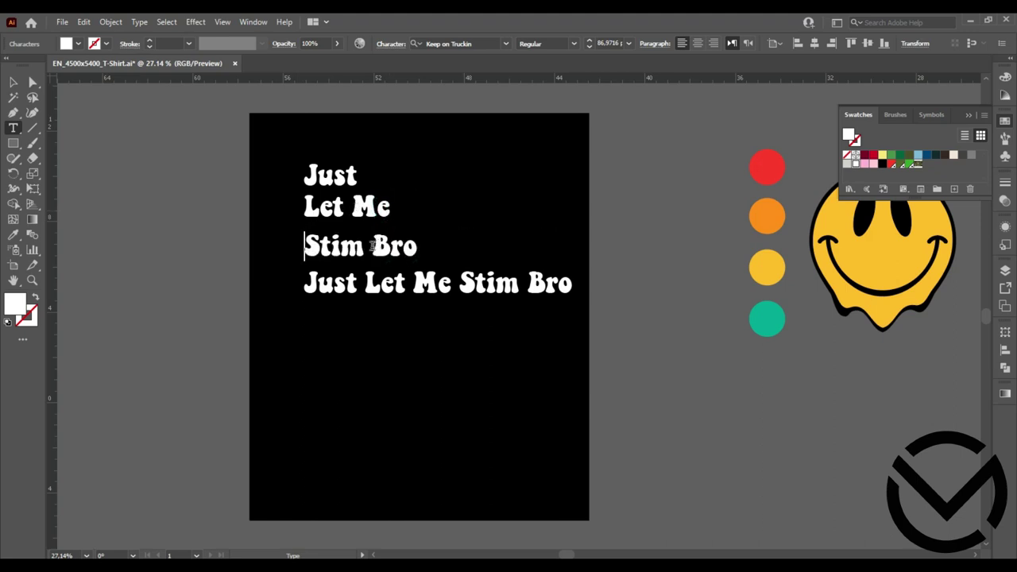
drag(365, 247, 484, 246)
key(BackSpace)
drag(530, 285, 280, 286)
key(BackSpace)
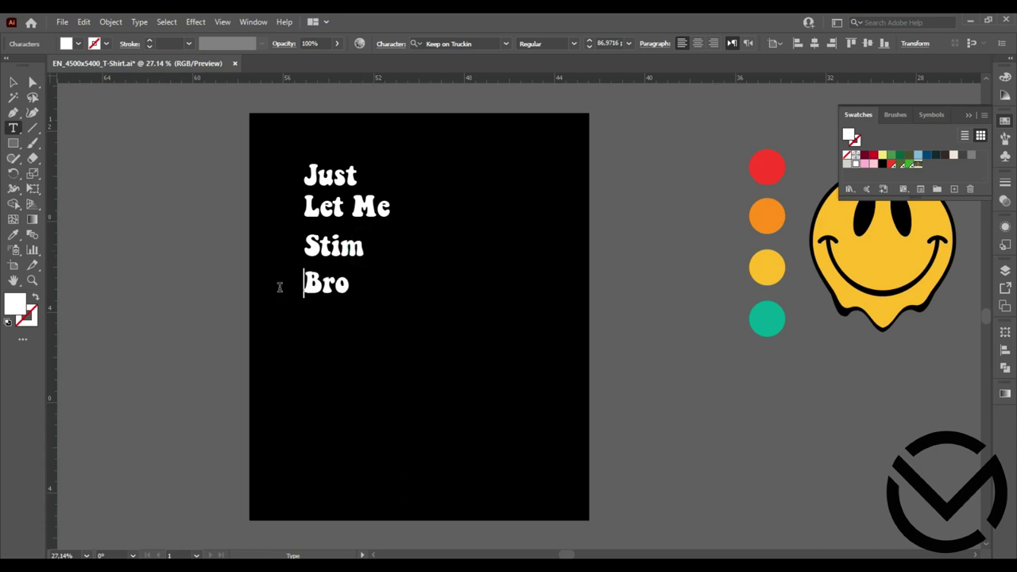
- Move the four text lines toward the artboard's centre and spread the lower lines downward to make room for scaling
click(13, 84)
drag(309, 137, 364, 335)
drag(342, 291, 400, 288)
click(431, 343)
drag(398, 327, 381, 524)
drag(407, 414, 407, 414)
- Scale up and stack the four text lines so they share one common width
drag(411, 183, 432, 220)
drag(429, 411, 479, 346)
drag(401, 463, 476, 433)
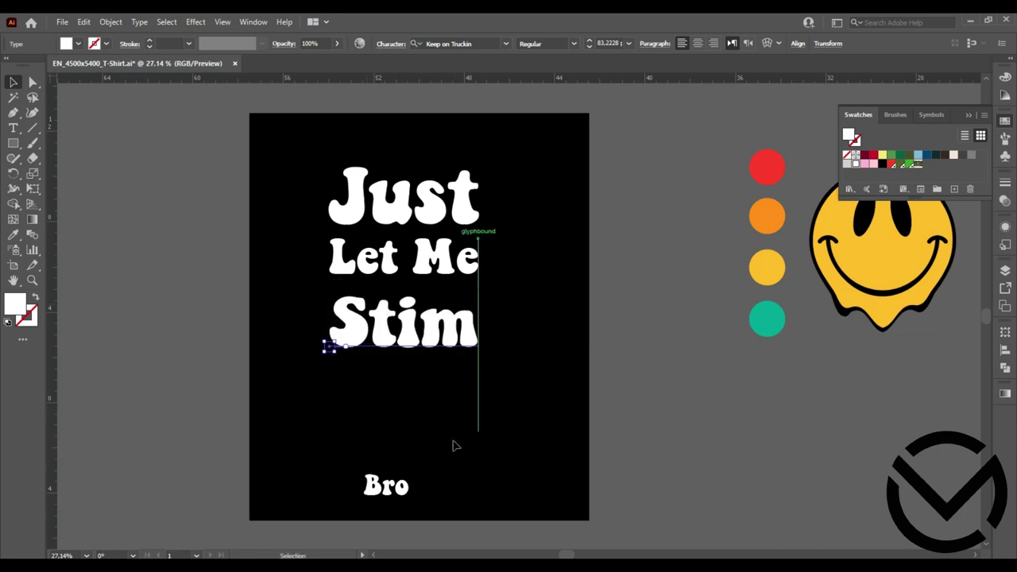
click(453, 441)
drag(405, 476, 480, 525)
click(448, 493)
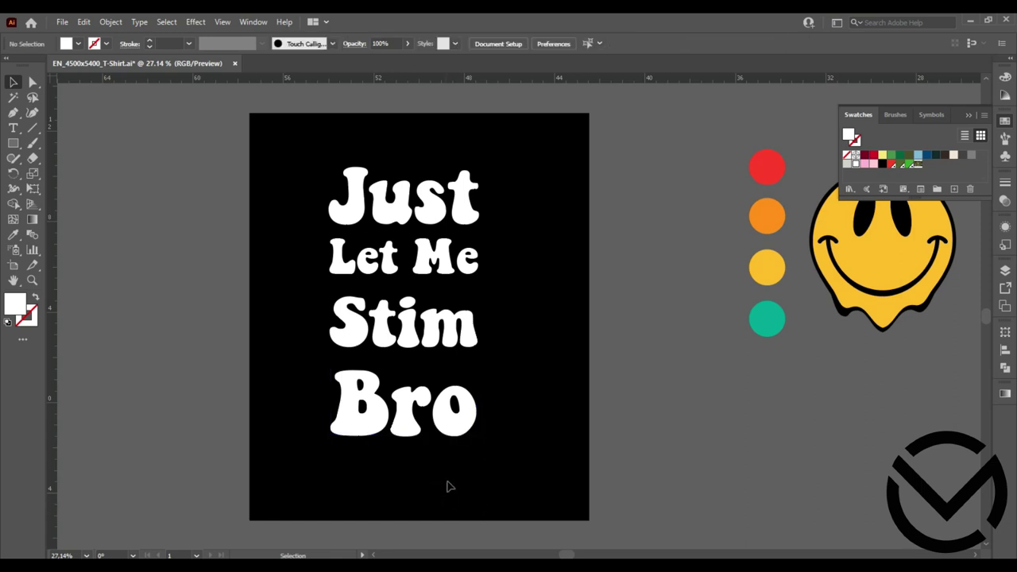
- Change the case of all four text lines to uppercase
drag(473, 478, 291, 166)
click(140, 21)
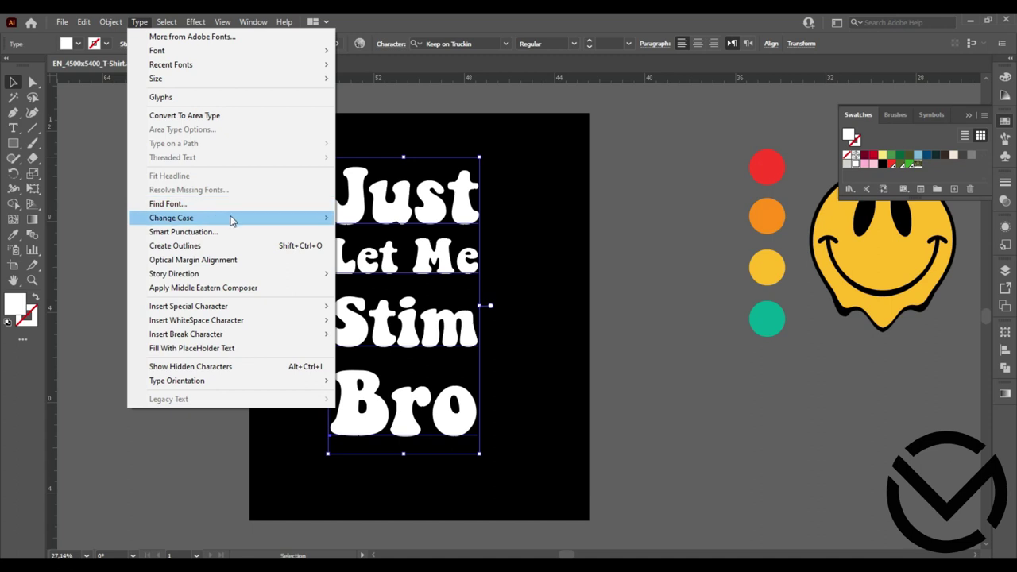
mouse_move(234, 219)
click(373, 218)
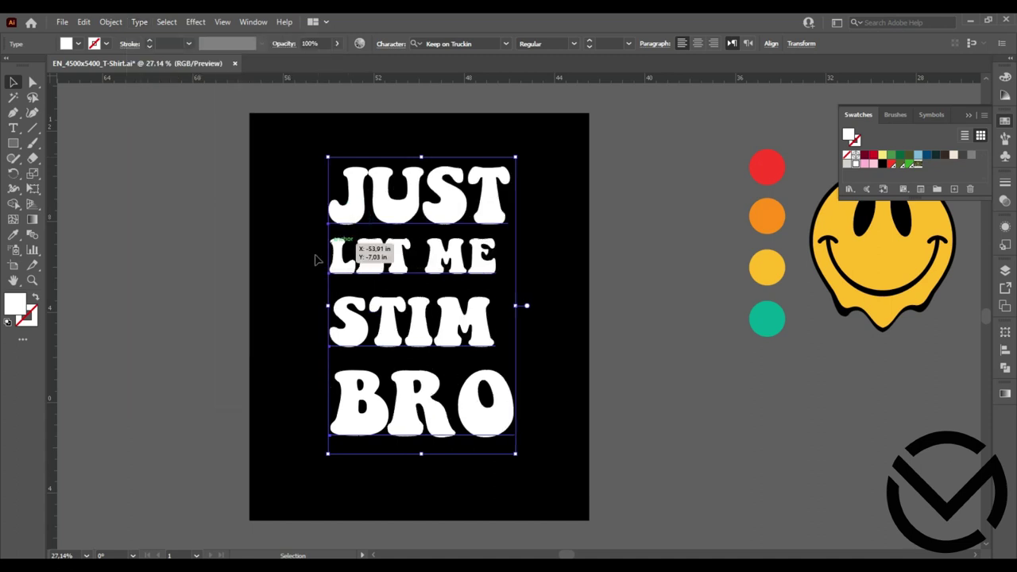
click(559, 191)
- Enlarge "LET ME" and "STIM" to match the width of "JUST"
drag(458, 266, 510, 288)
click(460, 334)
drag(493, 360, 513, 406)
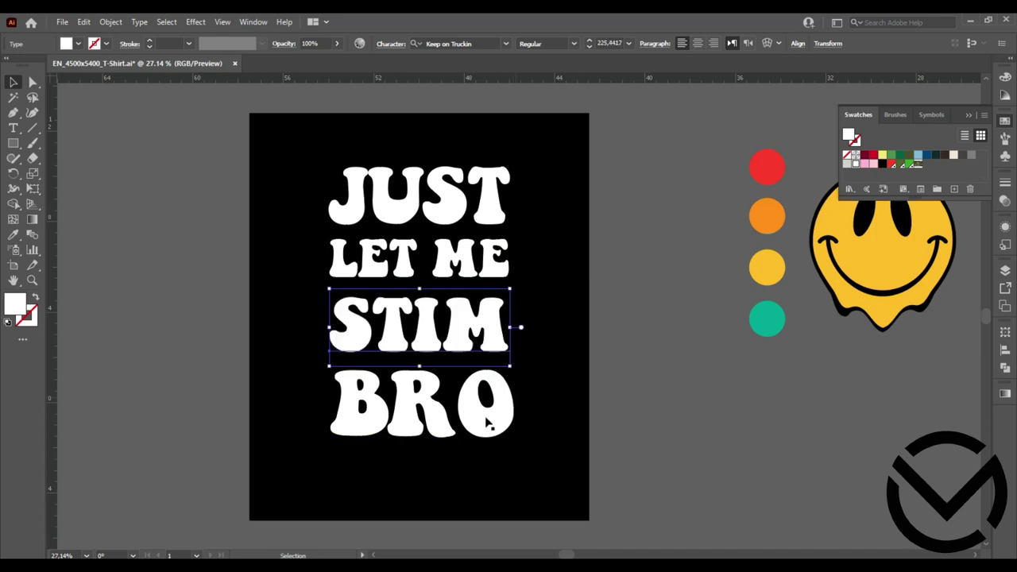
- Line up "BRO" with the lines above and tighten the vertical gaps between the lower text lines
click(433, 429)
drag(438, 419, 437, 415)
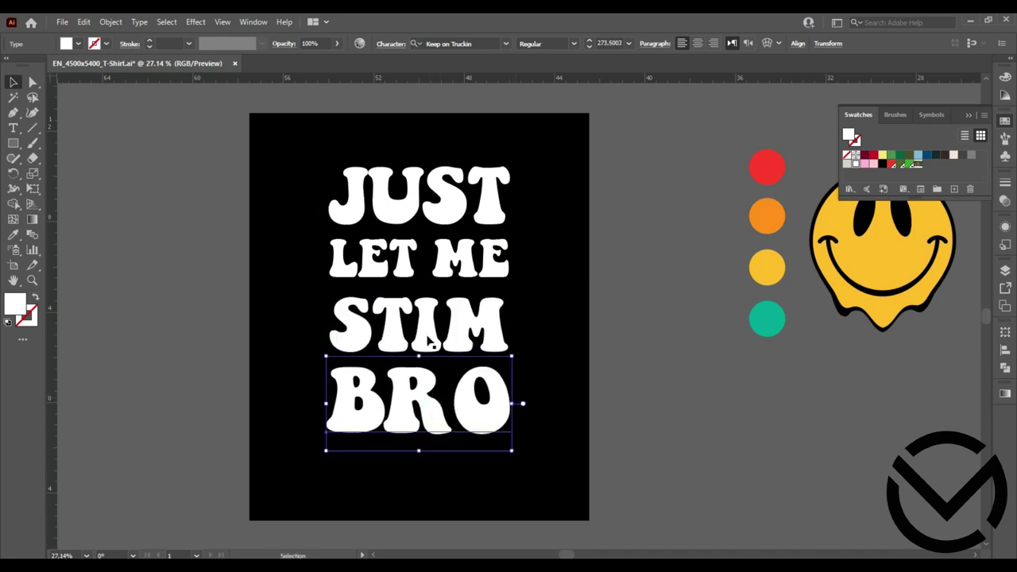
mouse_move(406, 306)
mouse_down()
mouse_move(398, 252)
mouse_move(403, 299)
mouse_up()
drag(407, 395, 402, 369)
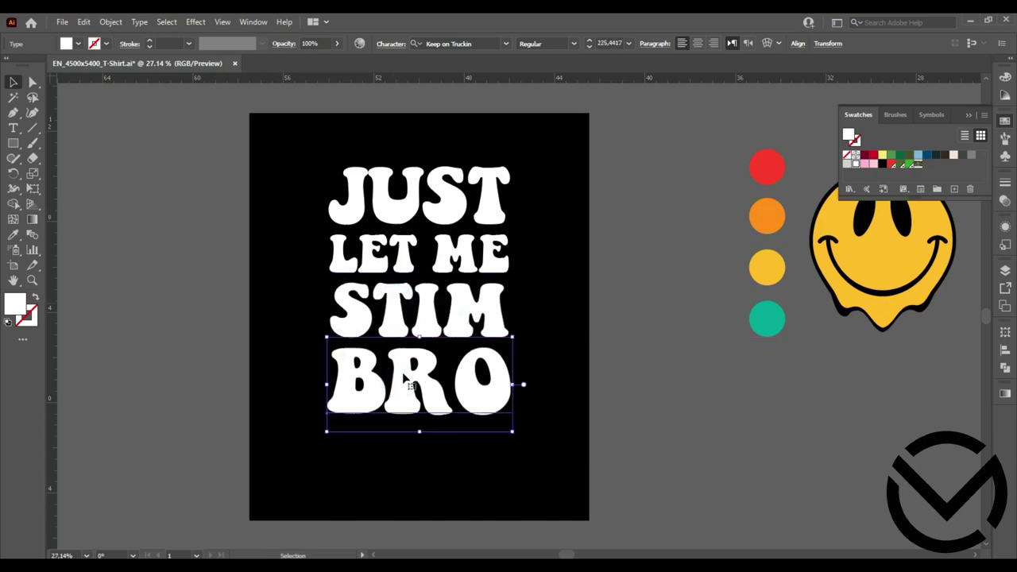
click(437, 465)
- Enlarge all four text lines together to nearly fill the artboard and centre them on it
drag(510, 436, 354, 334)
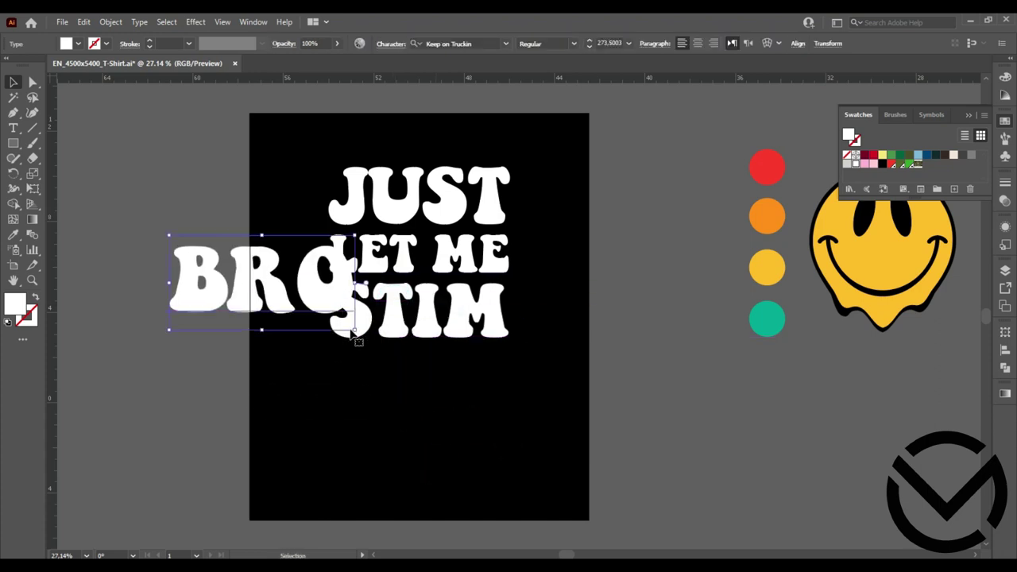
key(ctrl+z)
click(500, 478)
drag(511, 467, 336, 141)
drag(513, 435, 580, 529)
drag(530, 492, 498, 463)
click(568, 389)
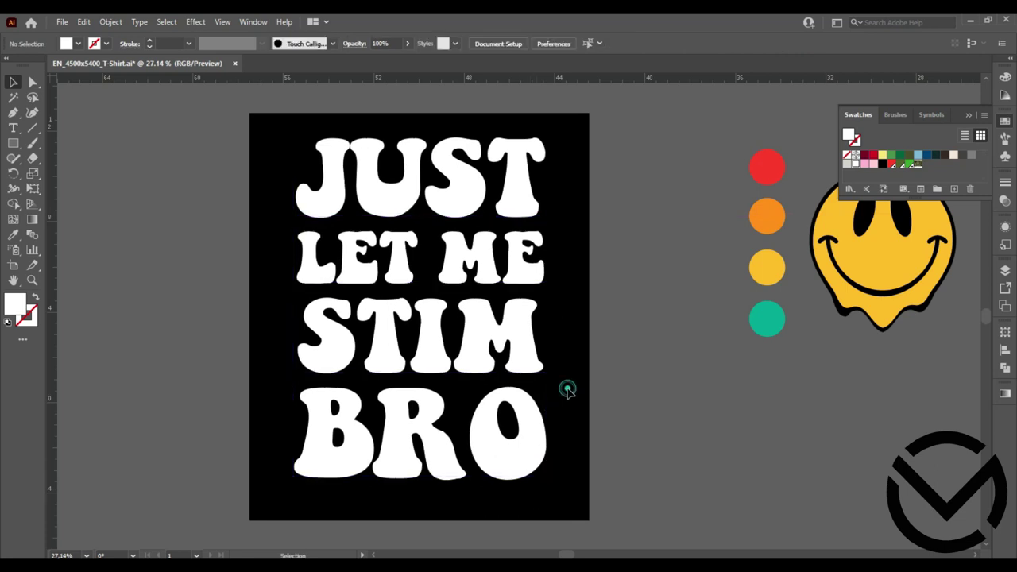
double_click(522, 461)
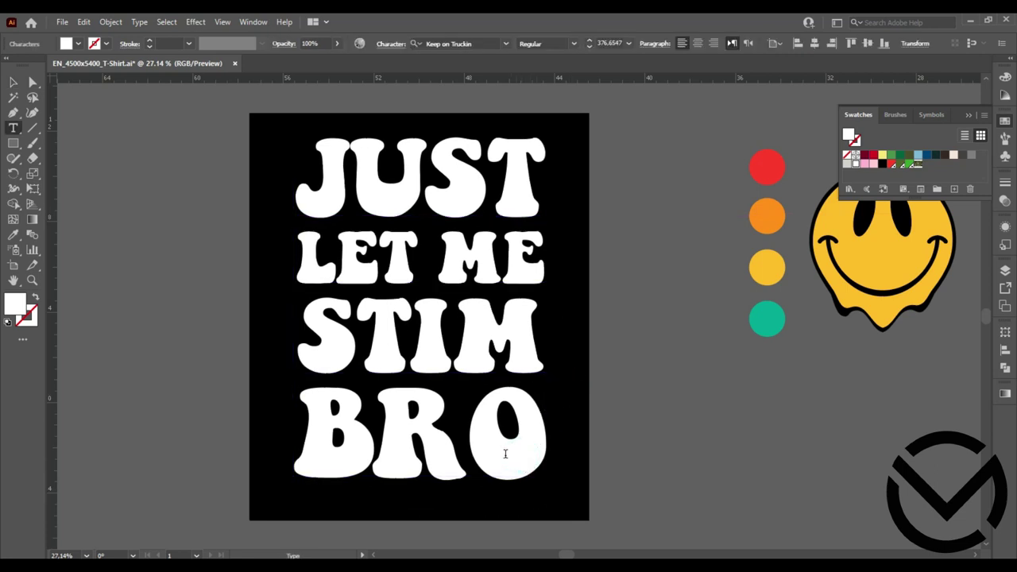
click(13, 85)
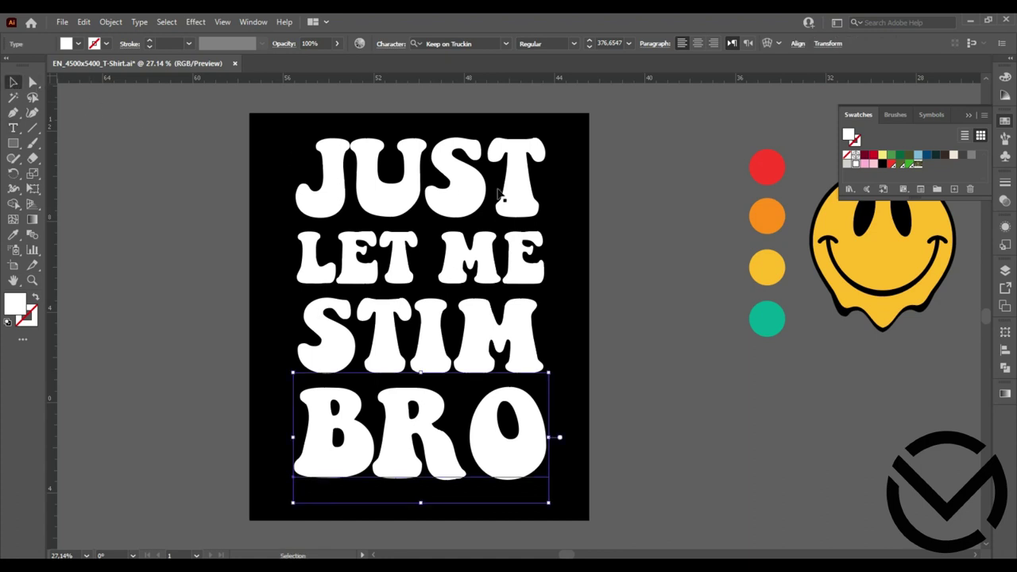
click(592, 177)
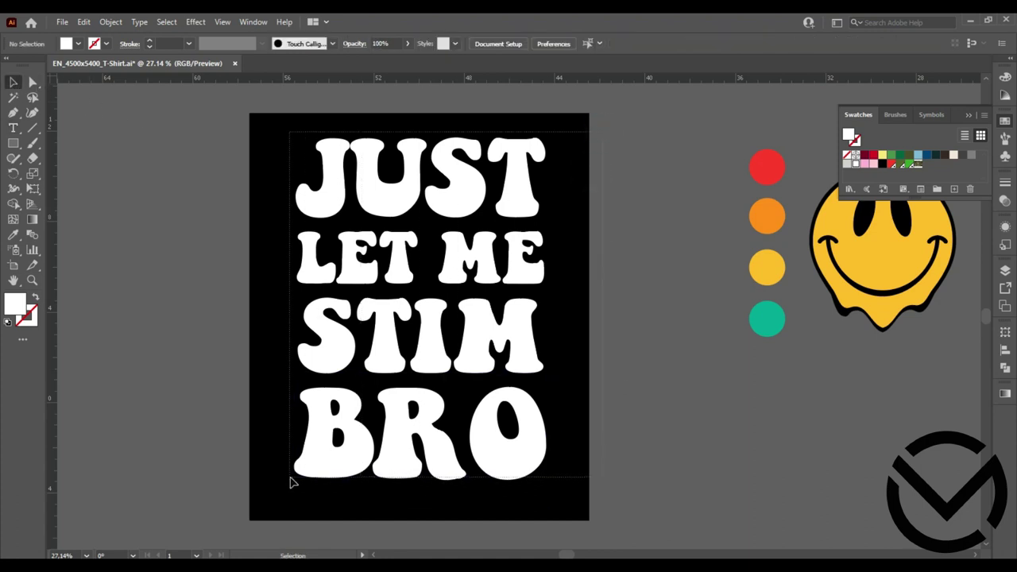
- Align the four text lines to each other by their horizontal centres
drag(274, 482, 429, 242)
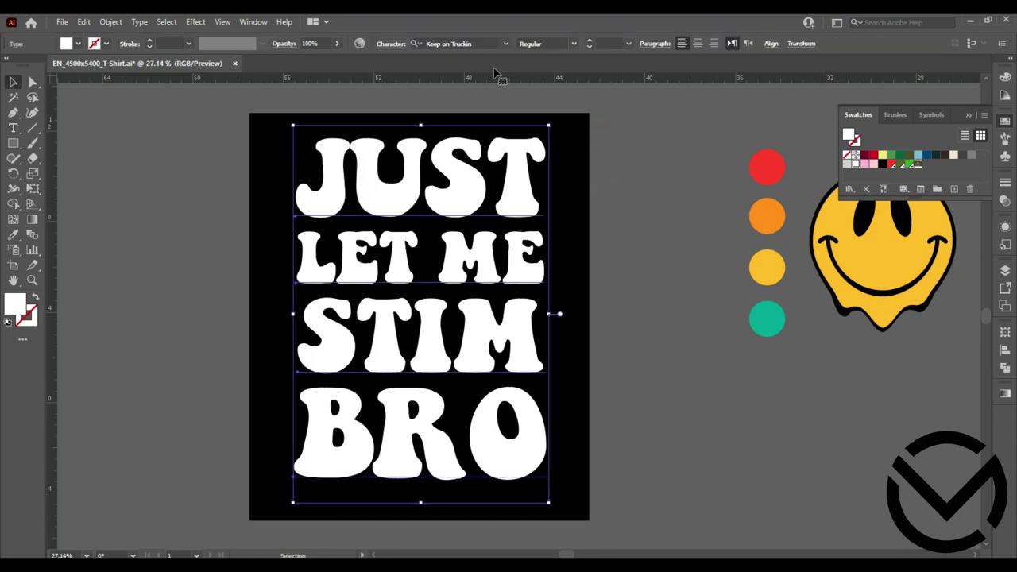
click(770, 44)
click(661, 83)
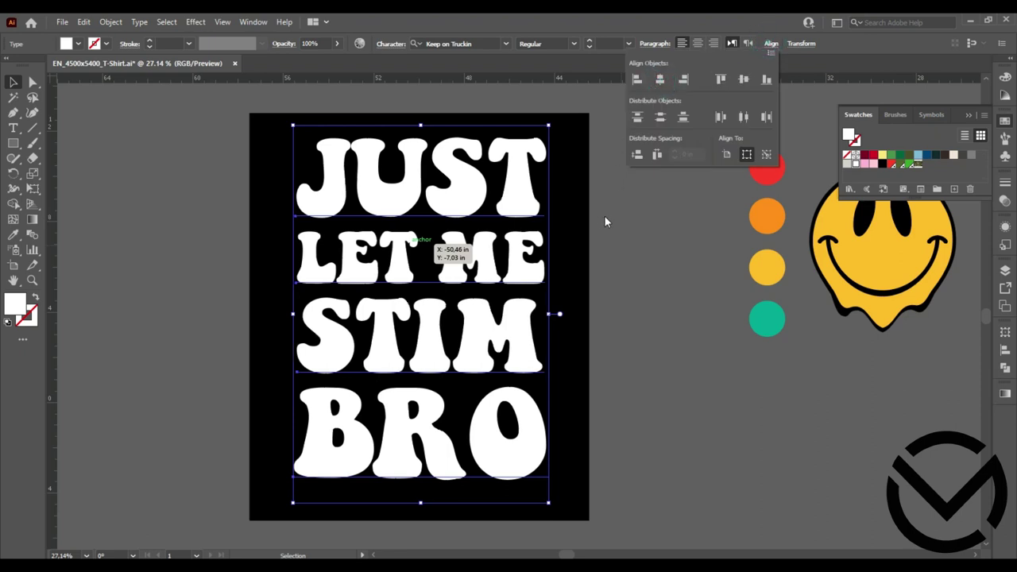
- Expand the four text lines into shapes with Object and Fill enabled
click(111, 21)
click(155, 173)
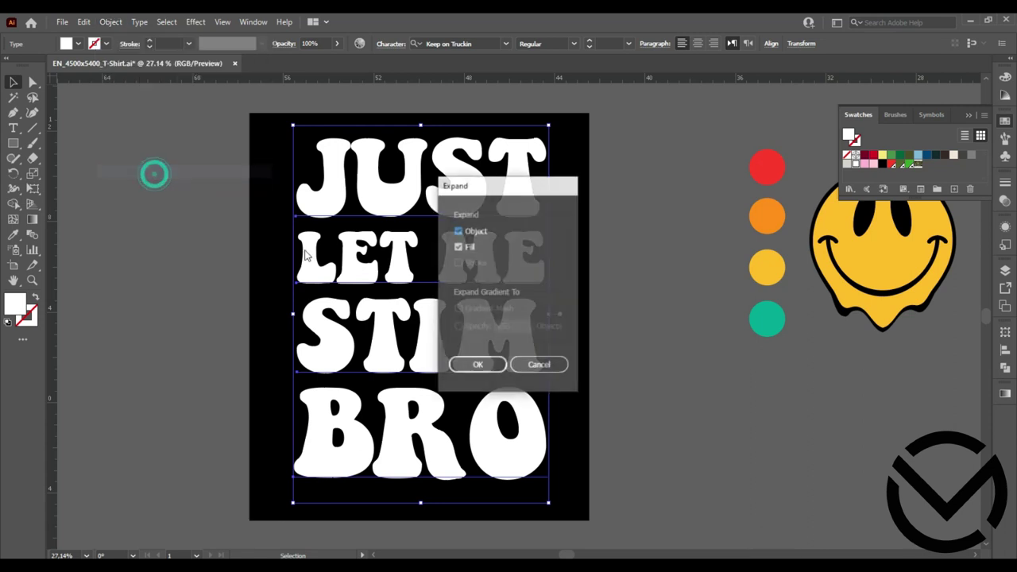
click(475, 365)
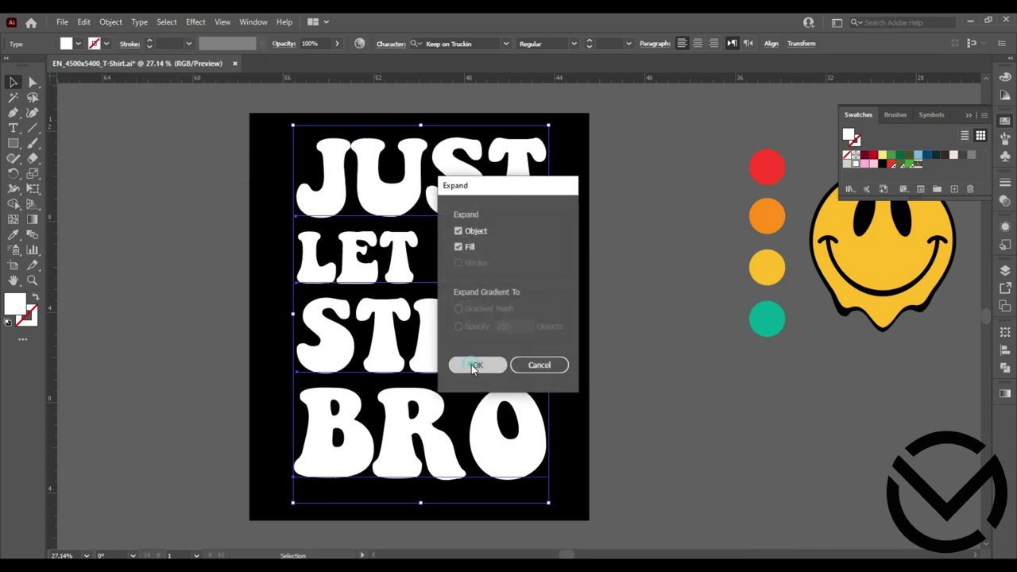
click(639, 313)
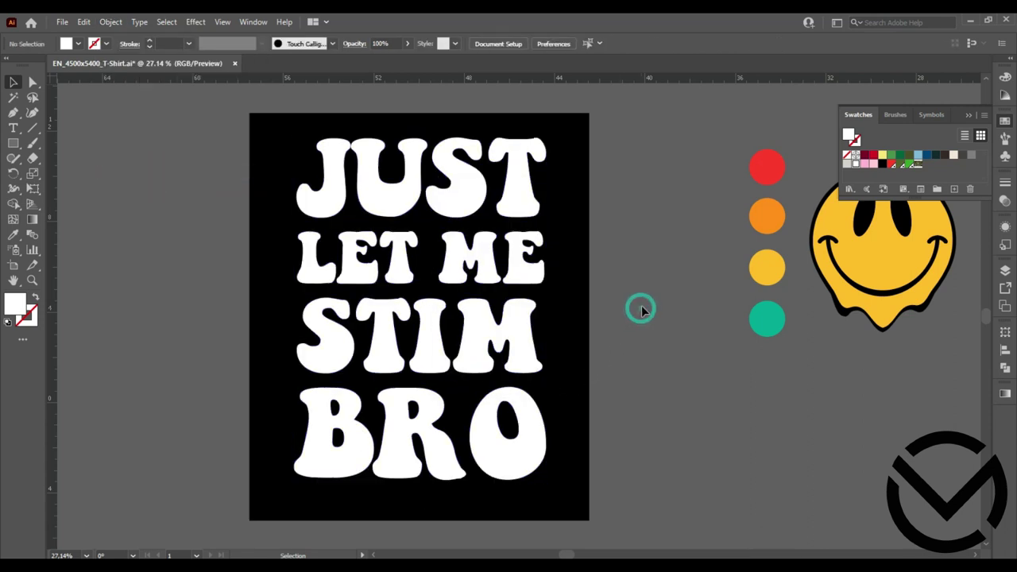
- Ungroup the expanded lettering into separate letters
click(358, 201)
drag(272, 124, 580, 514)
right_click(509, 457)
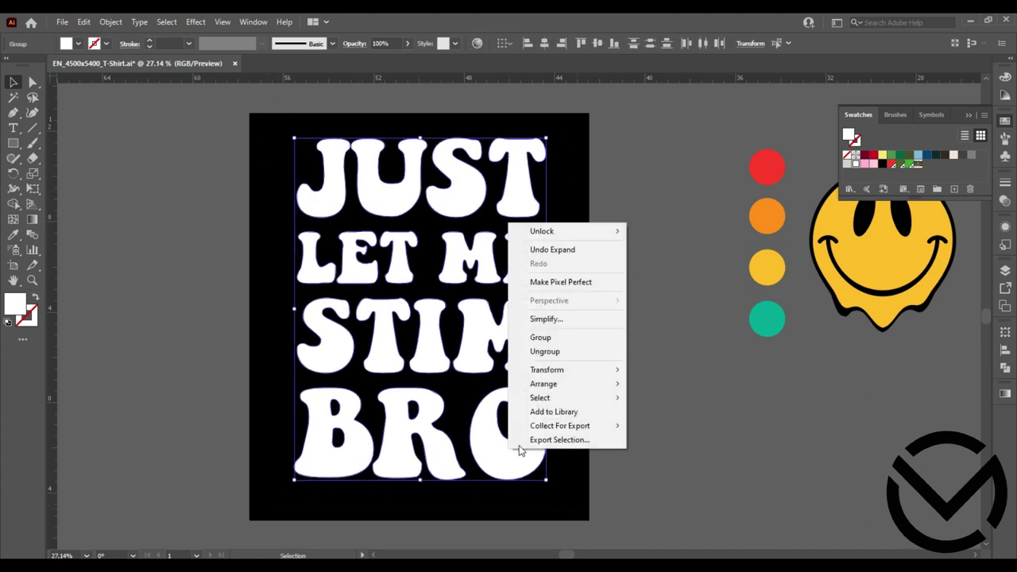
click(557, 340)
- Fill the J of JUST with the sample red and the U with the sample orange, using the Eyedropper
click(337, 200)
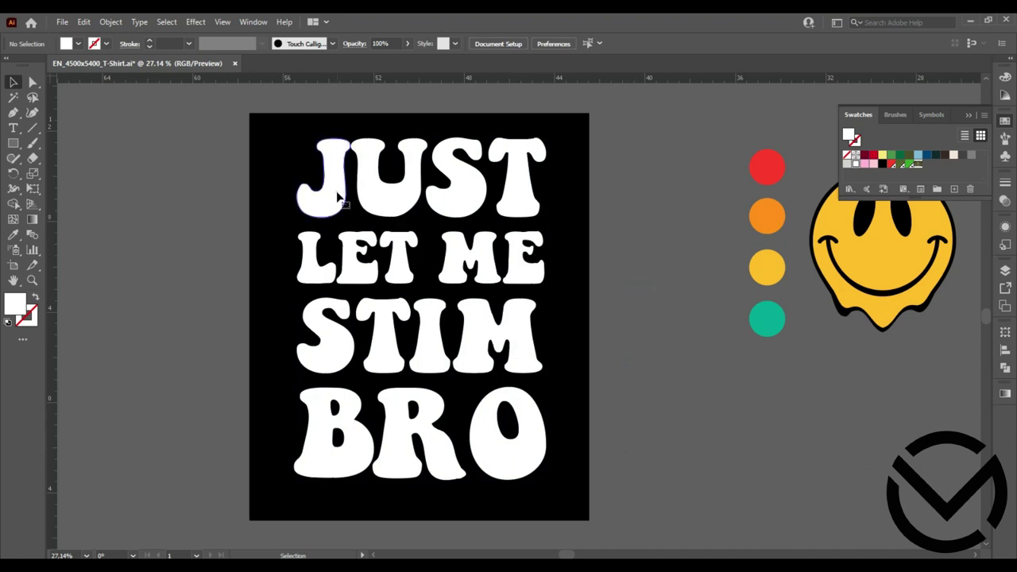
click(25, 236)
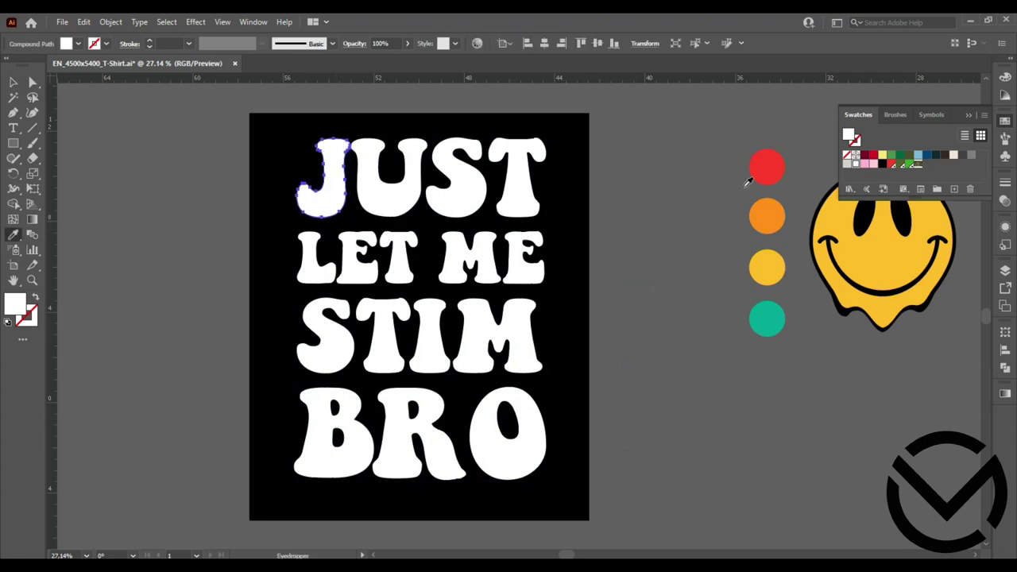
click(766, 166)
click(11, 84)
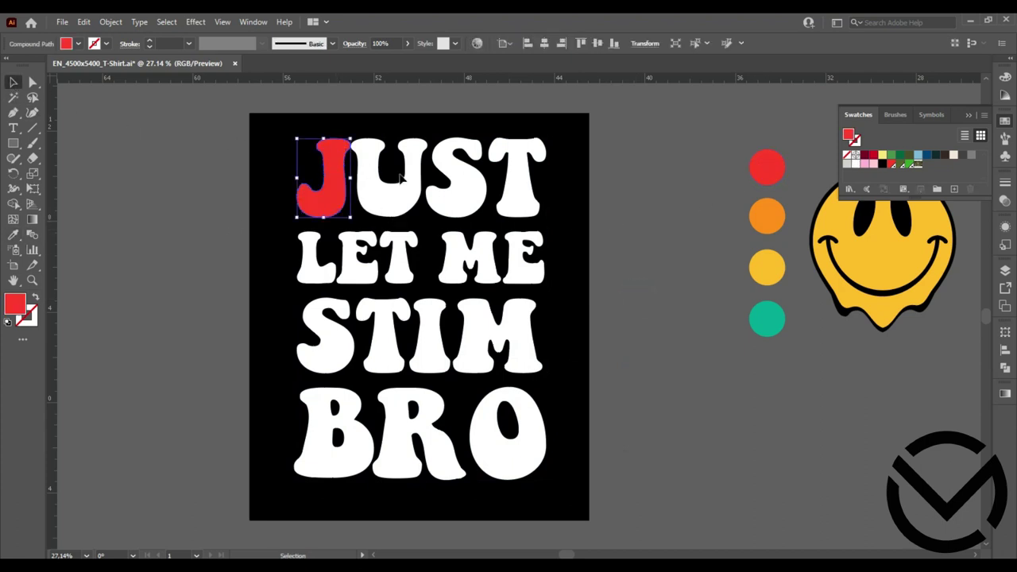
click(397, 187)
click(14, 235)
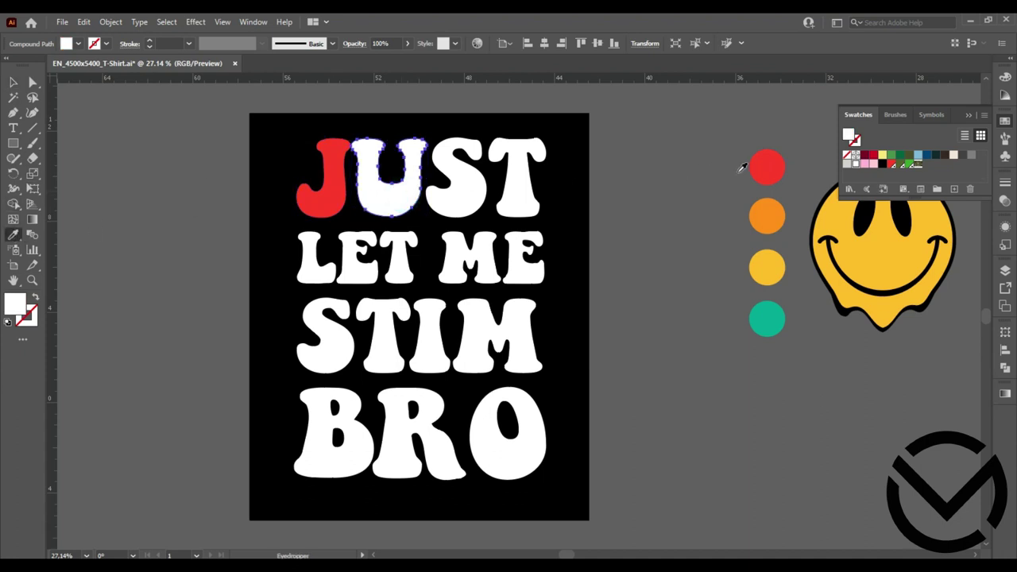
click(769, 215)
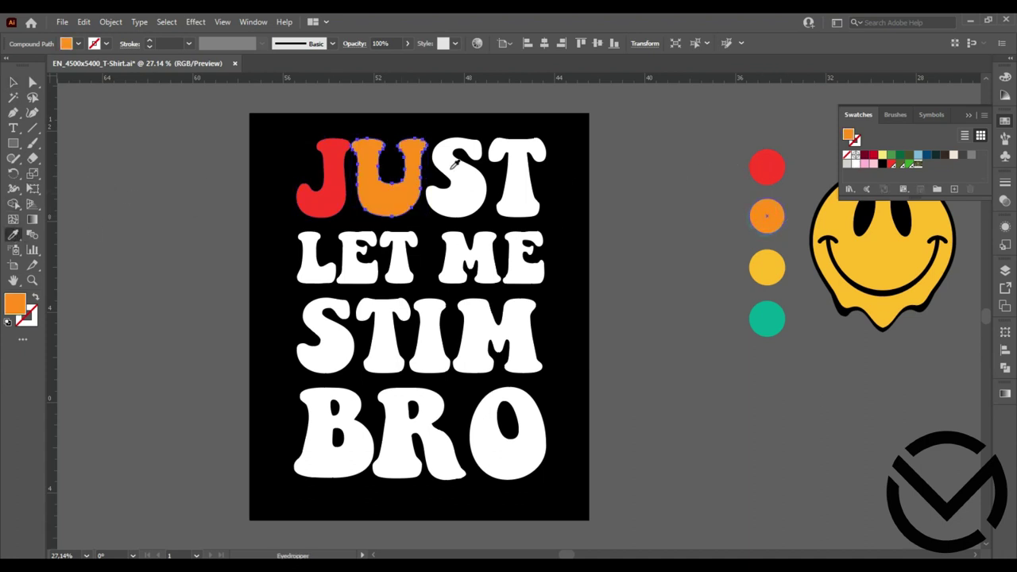
click(13, 83)
- Recolour the S of JUST with the sample yellow and the T with the sample green
click(431, 181)
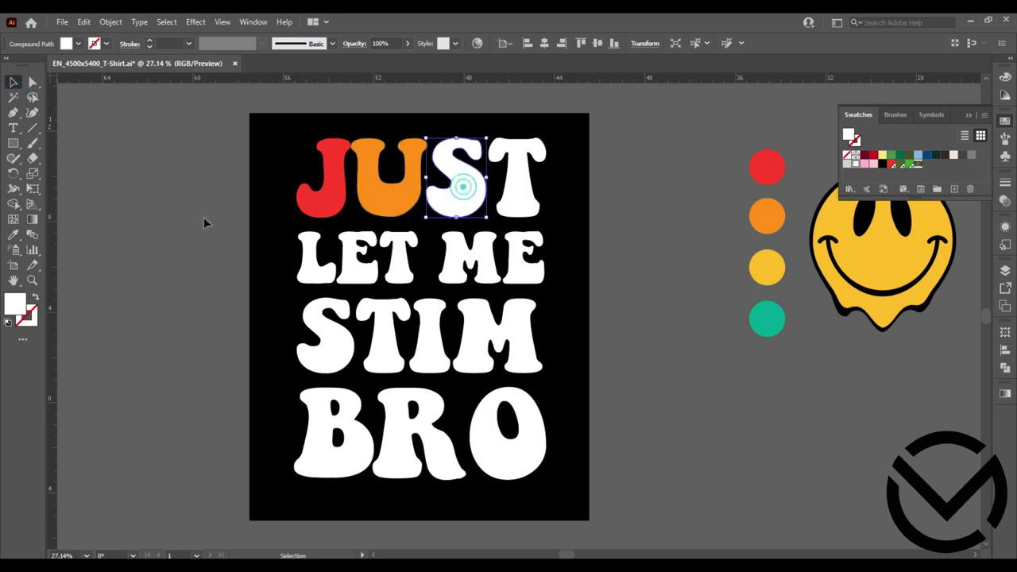
click(13, 236)
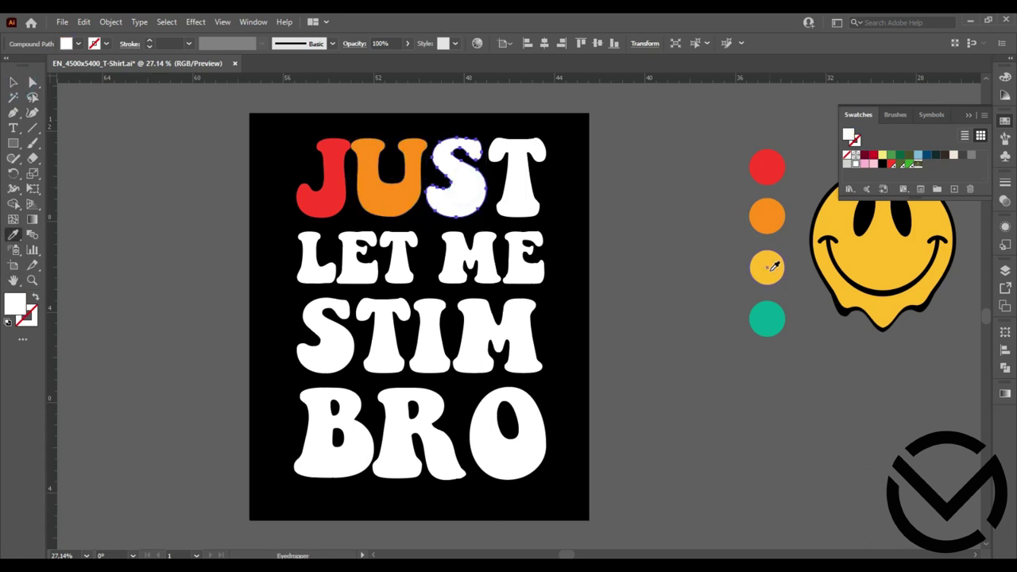
click(767, 270)
click(15, 82)
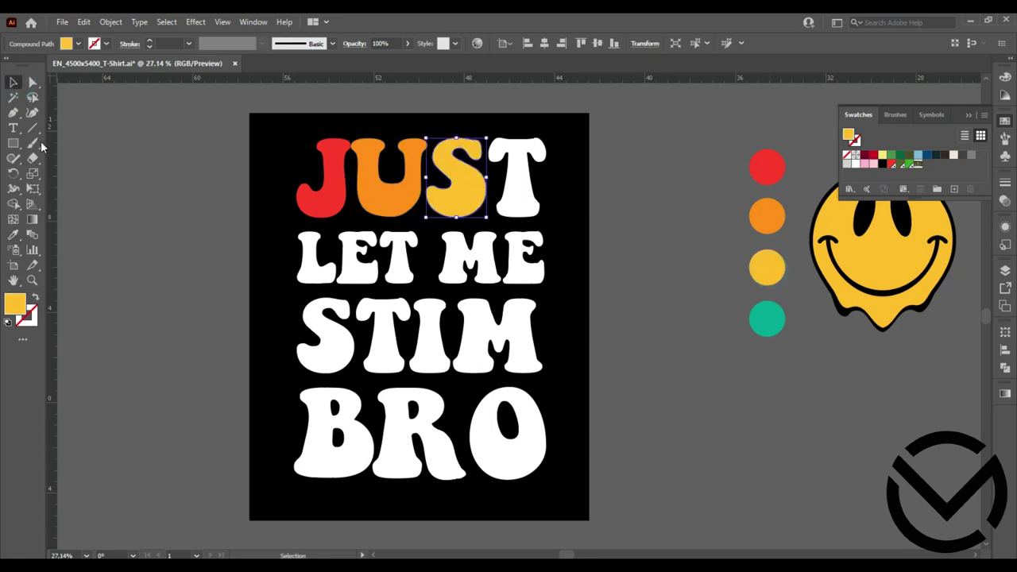
click(521, 189)
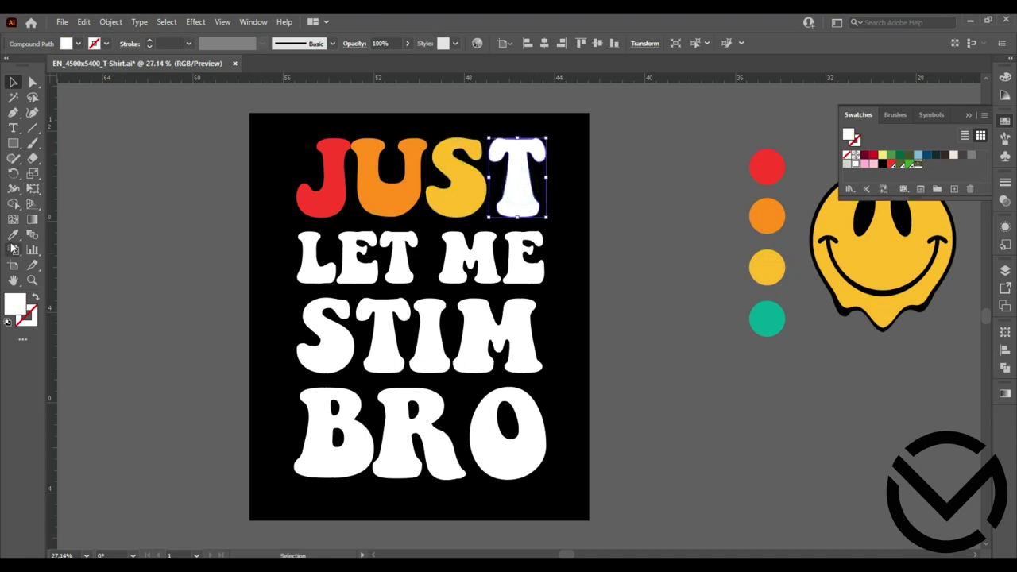
click(13, 236)
click(775, 320)
click(16, 83)
click(613, 188)
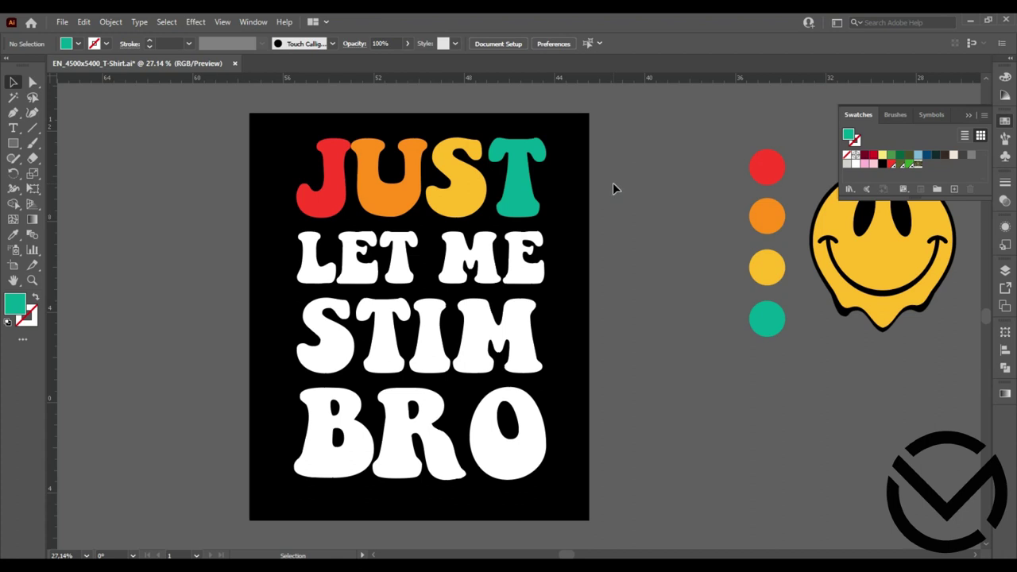
- Colour the first letters of LET, STIM and BRO together with the sample red
click(321, 276)
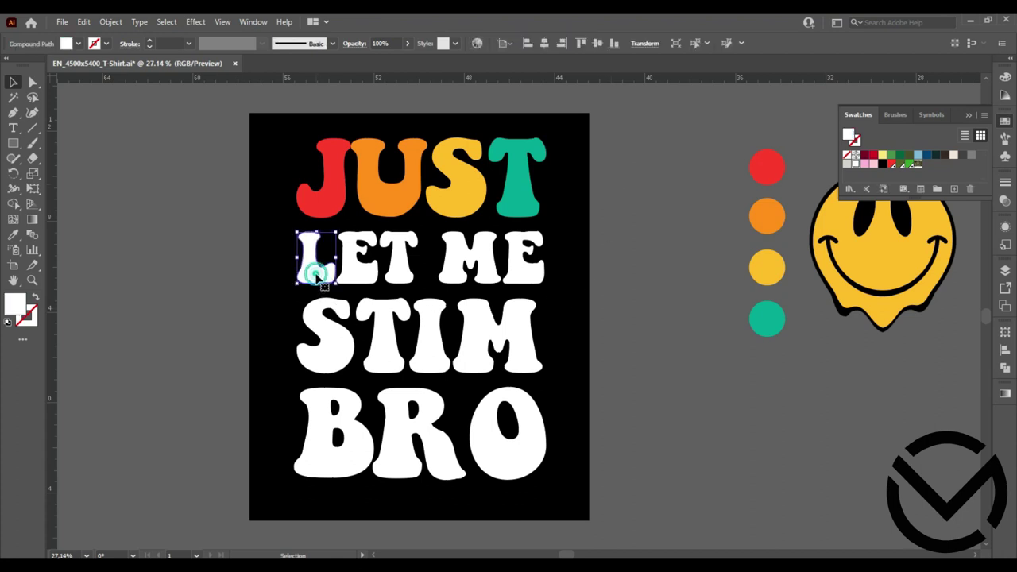
shift+click(322, 334)
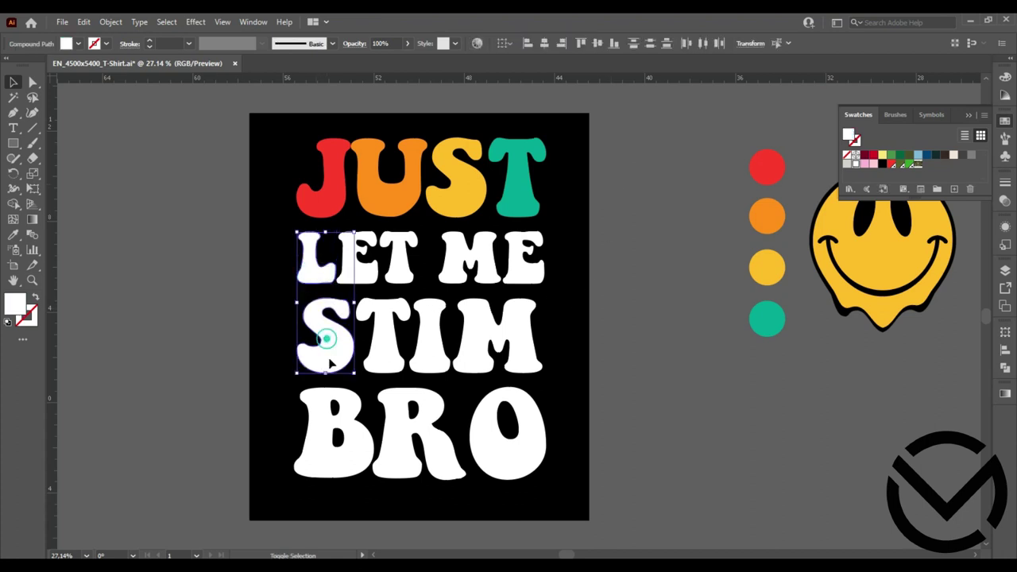
shift+click(319, 429)
click(14, 236)
click(773, 166)
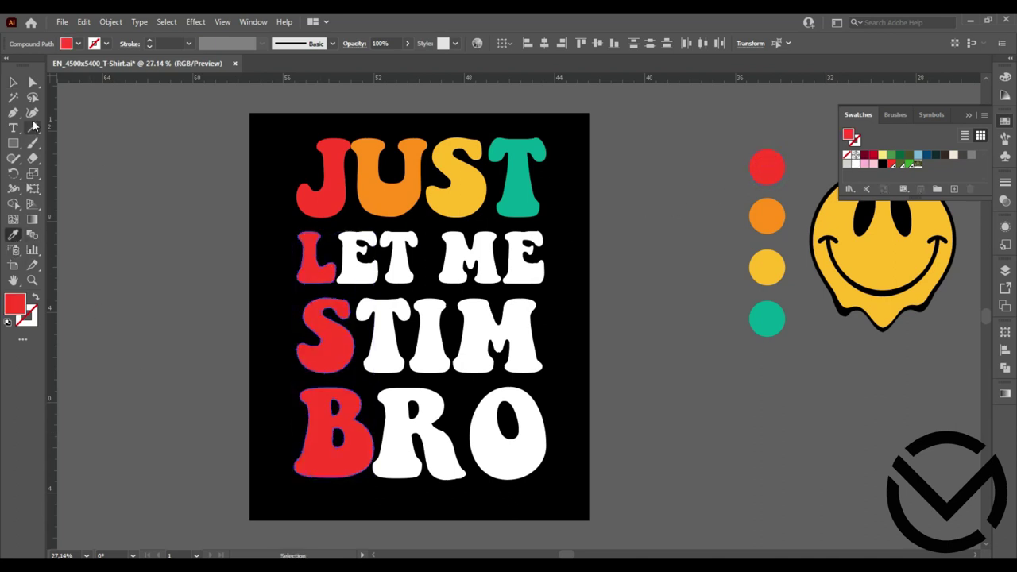
click(13, 83)
click(91, 120)
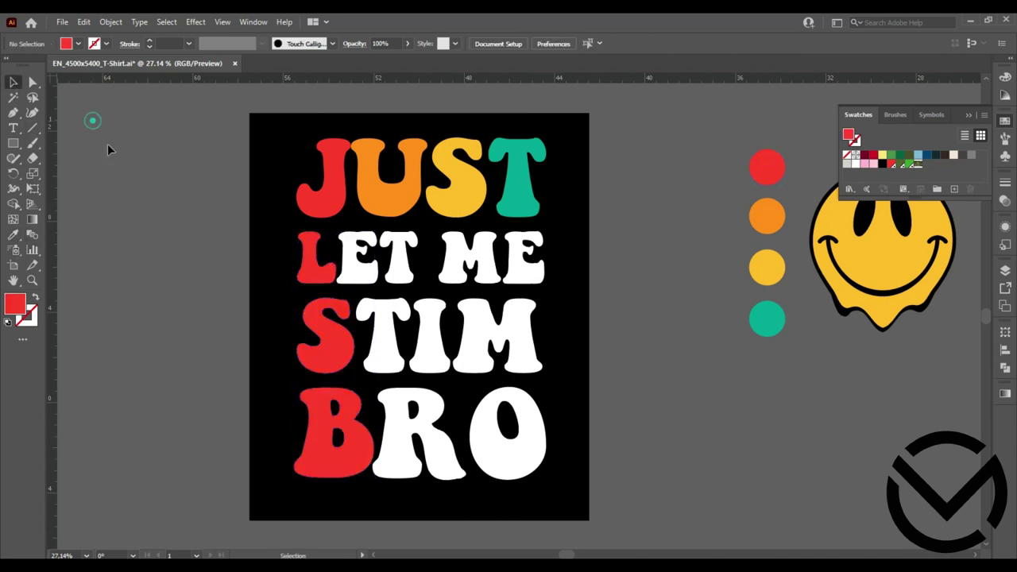
- Colour the E of LET, the T of STIM and the R of BRO with the sample orange
click(364, 273)
shift+click(398, 270)
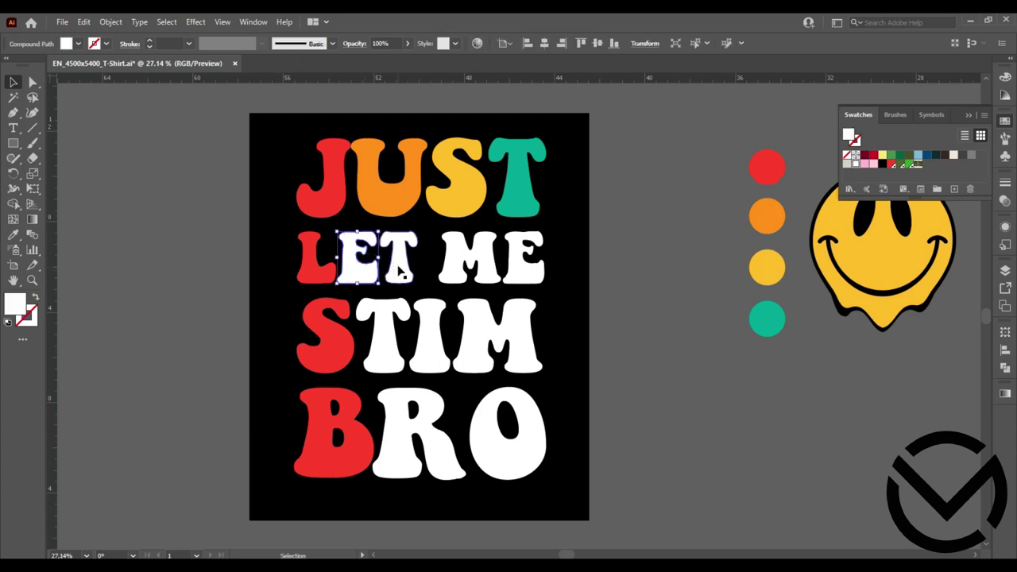
shift+click(390, 343)
shift+click(405, 437)
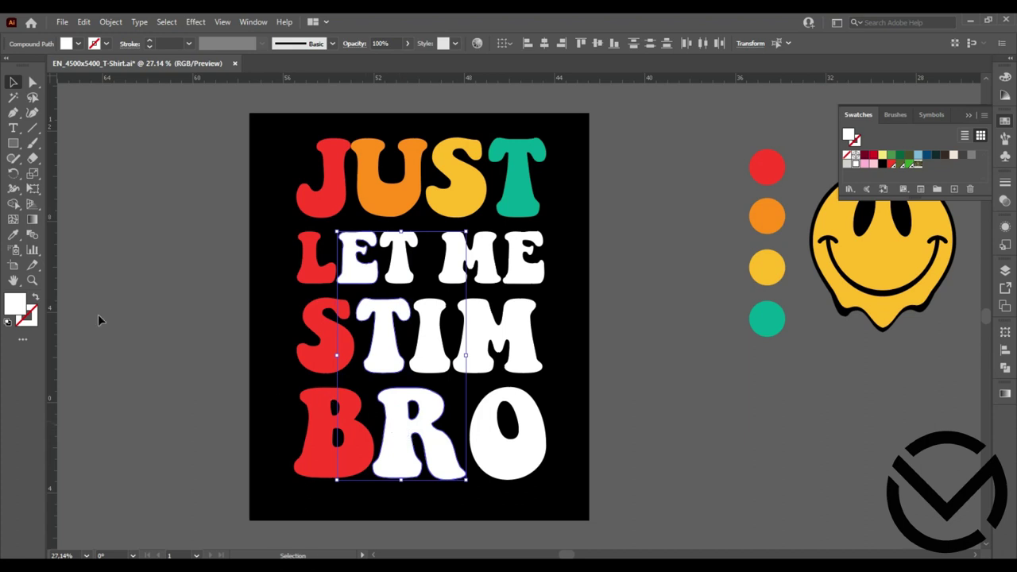
click(14, 237)
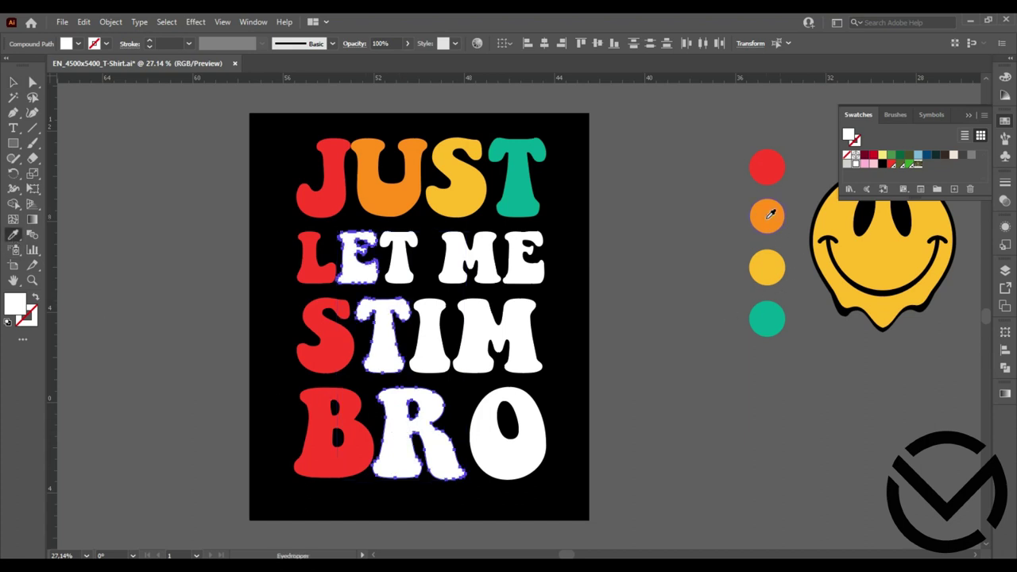
click(770, 215)
click(13, 82)
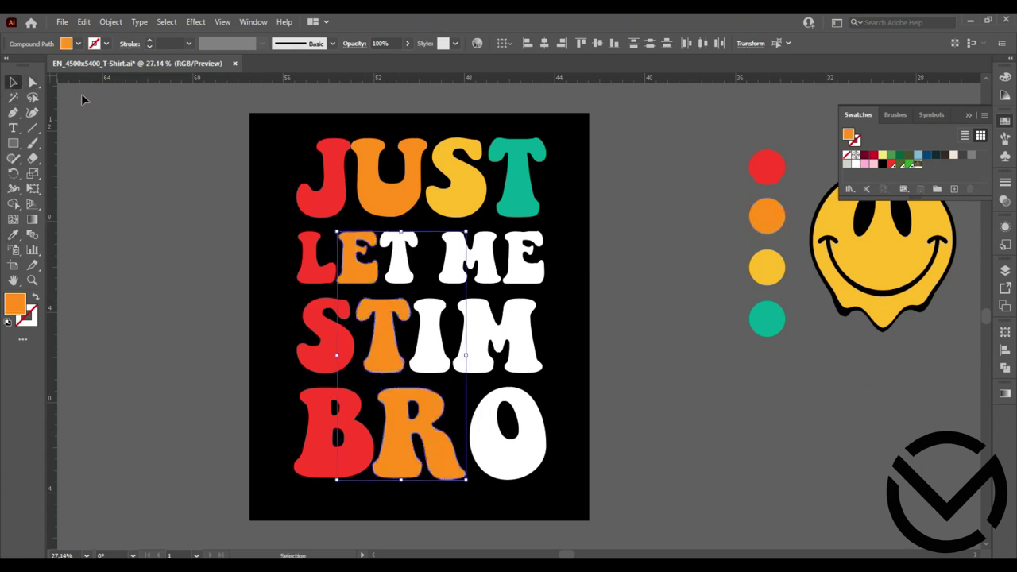
click(81, 94)
- Colour the T of LET, the M of ME and the I of STIM with the sample yellow
click(397, 256)
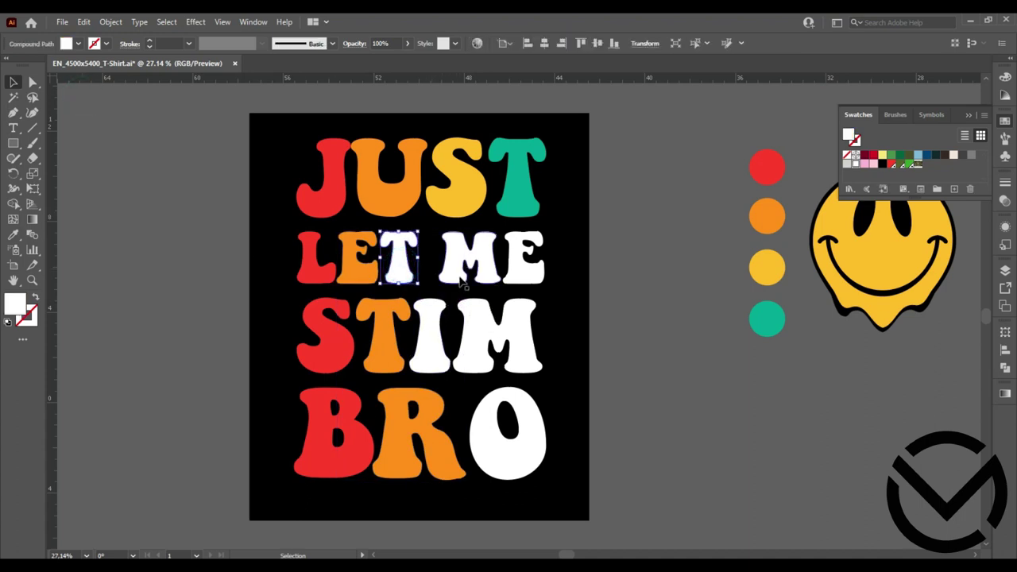
shift+click(448, 327)
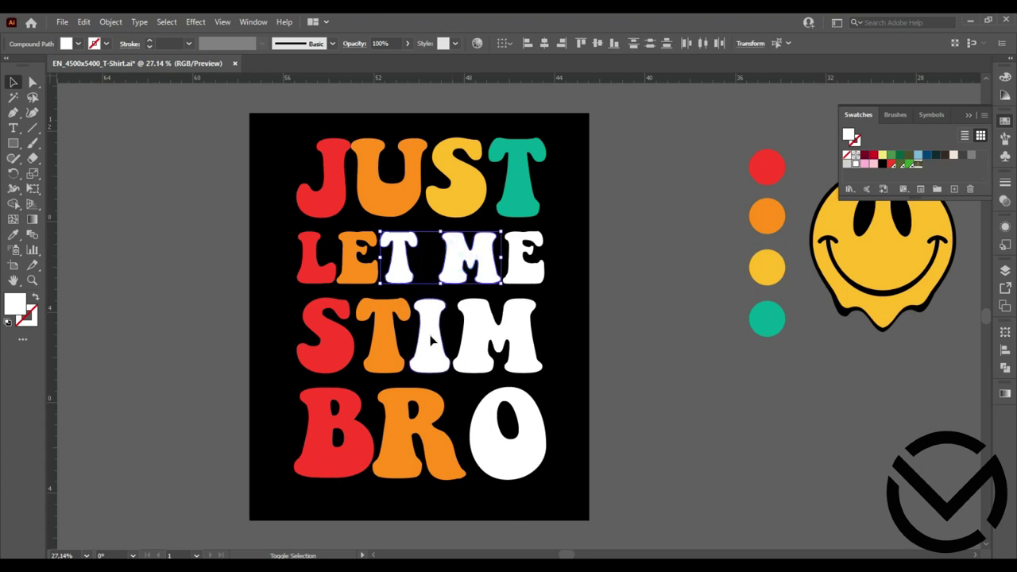
click(13, 235)
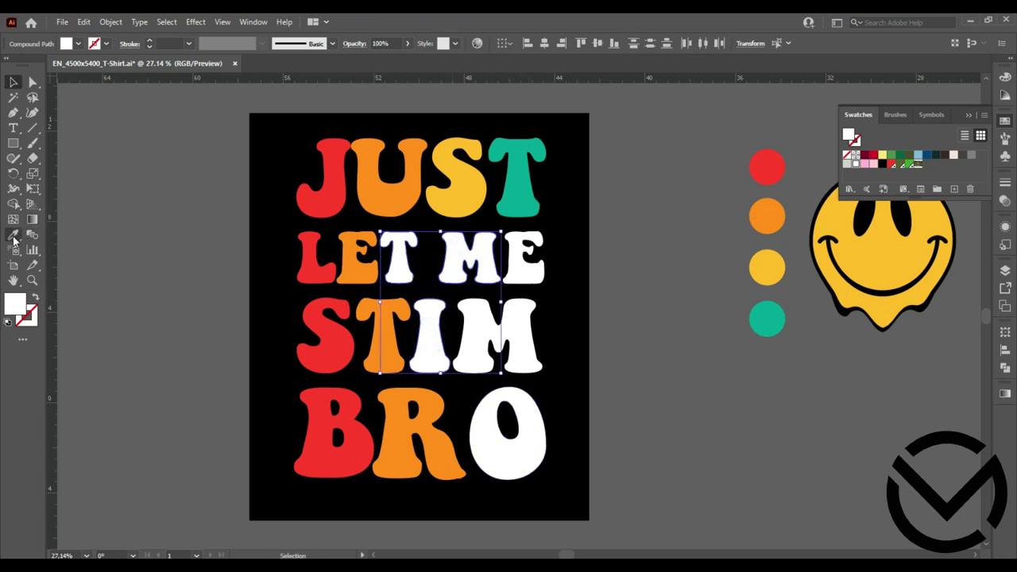
click(772, 260)
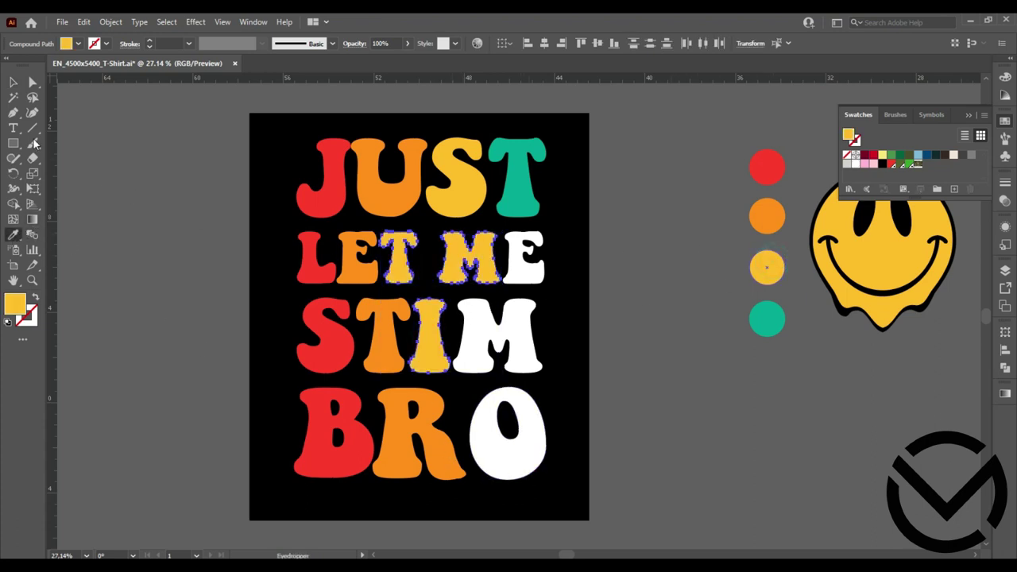
click(13, 82)
- Colour the E of ME and the M of STIM with the sample green
click(526, 267)
shift+click(522, 336)
click(14, 236)
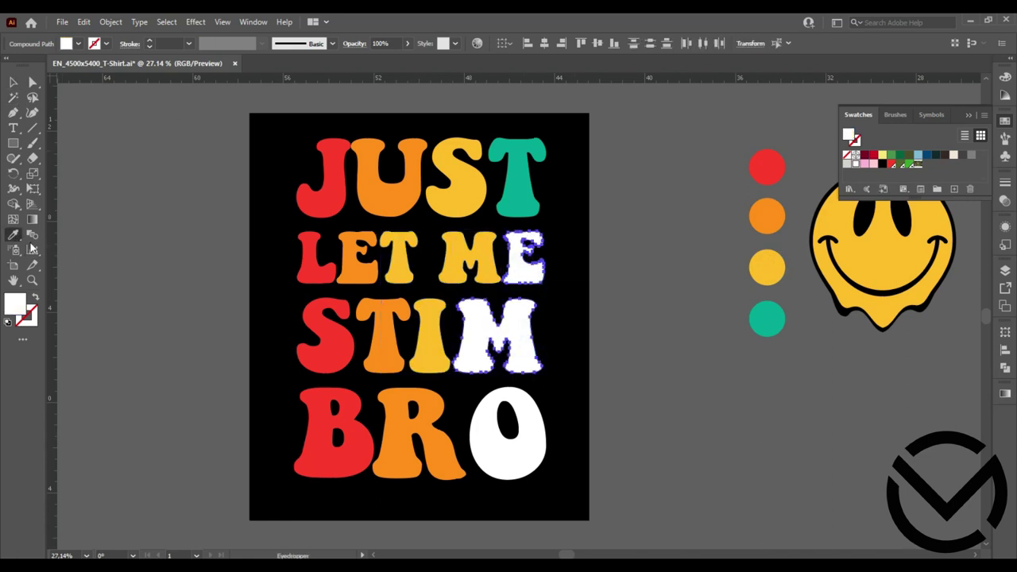
click(772, 329)
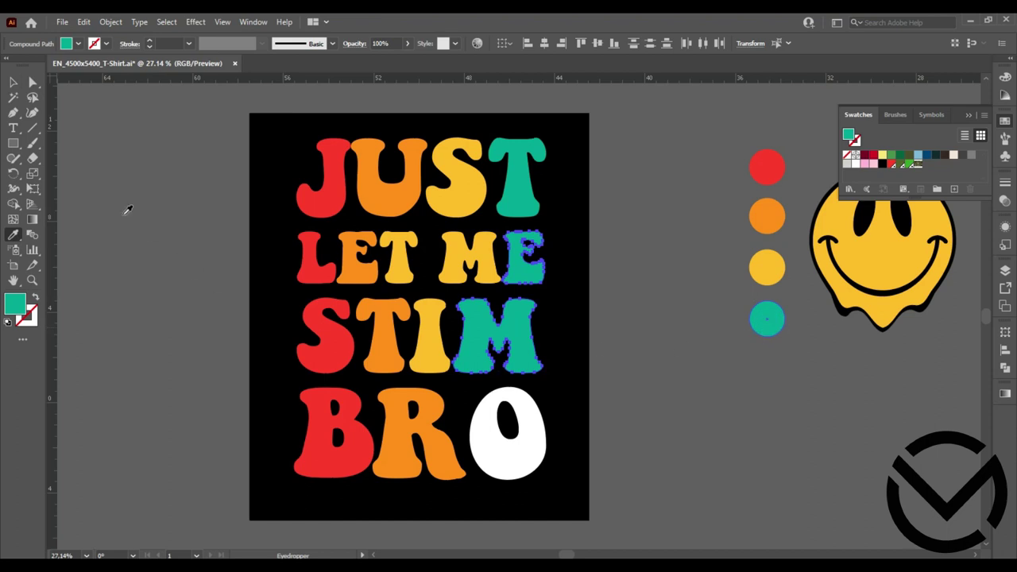
click(14, 83)
click(648, 231)
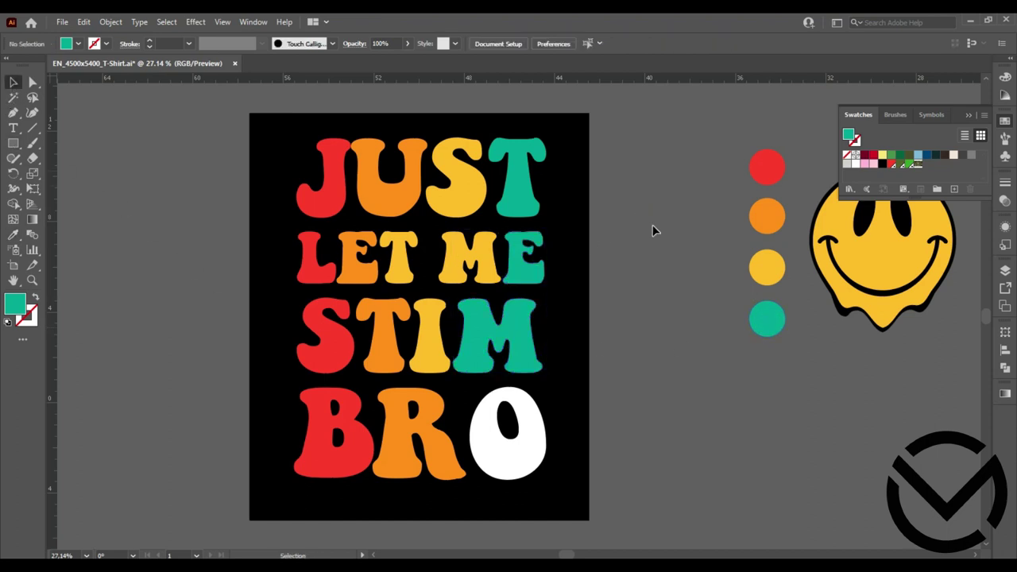
- Recolour the M of ME green by sampling the neighbouring E
click(483, 260)
click(12, 237)
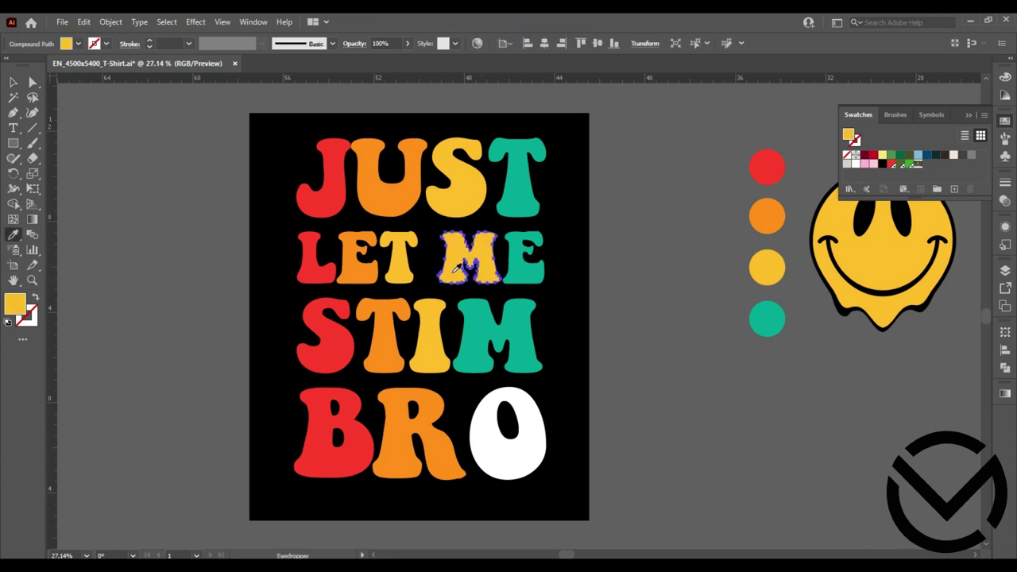
click(520, 259)
click(13, 82)
click(604, 267)
- Recolour the E of ME red by sampling the J of JUST
click(524, 257)
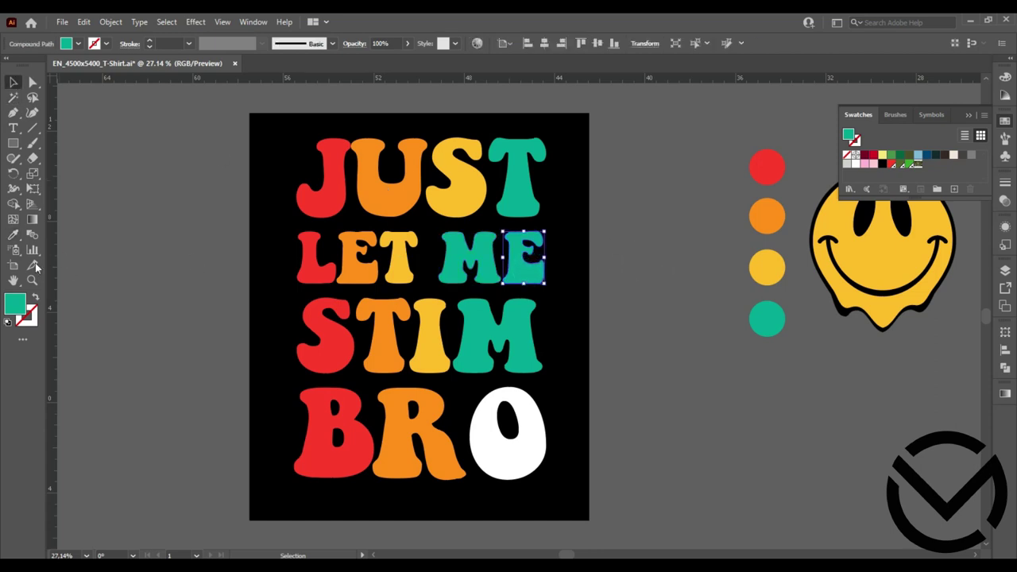
click(12, 235)
click(308, 195)
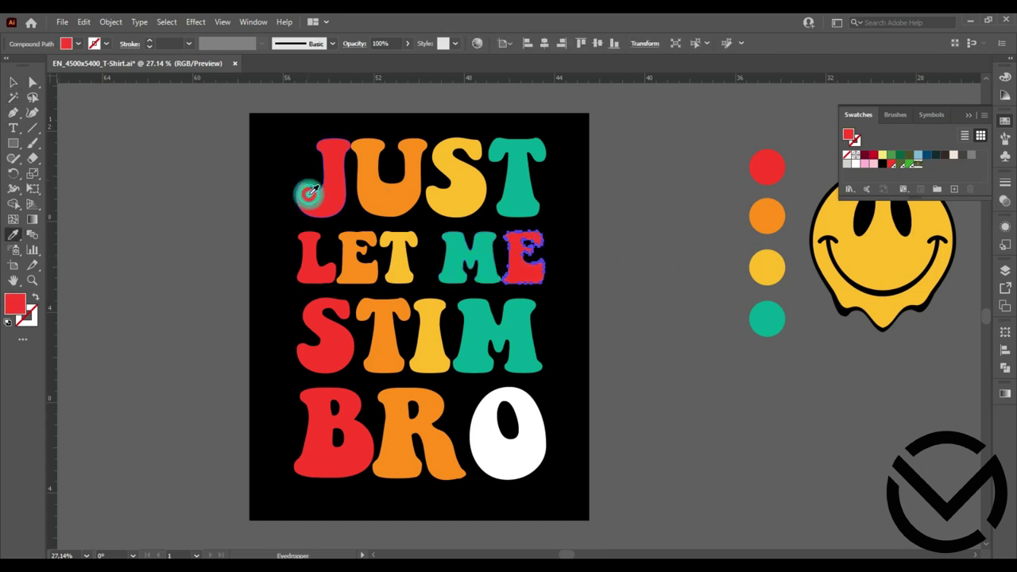
click(13, 82)
click(628, 267)
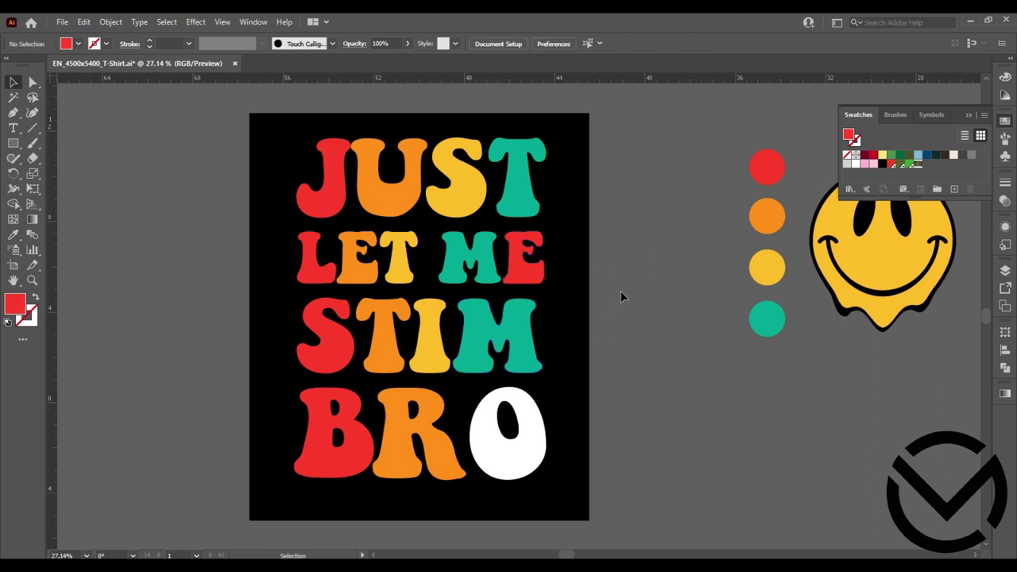
- Delete the O of BRO and move the dripping smiley to just below the colour samples
click(523, 470)
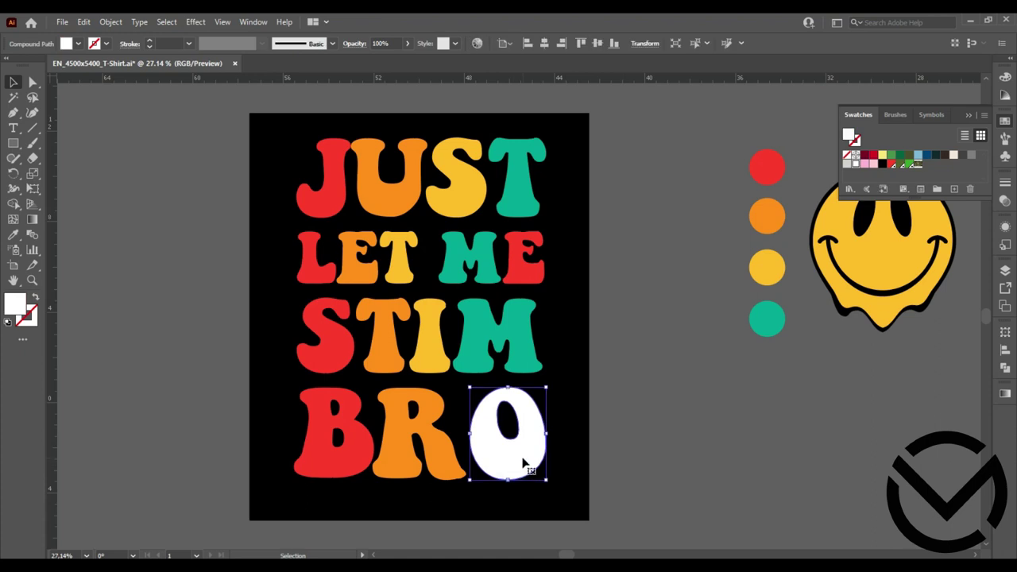
key(Delete)
drag(886, 283, 713, 452)
right_click(713, 453)
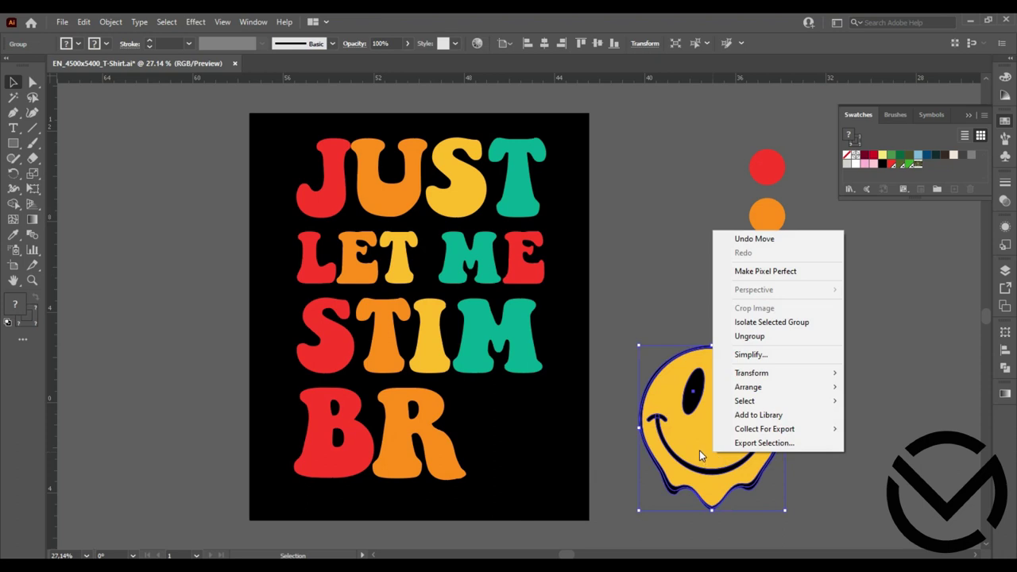
click(698, 444)
click(832, 452)
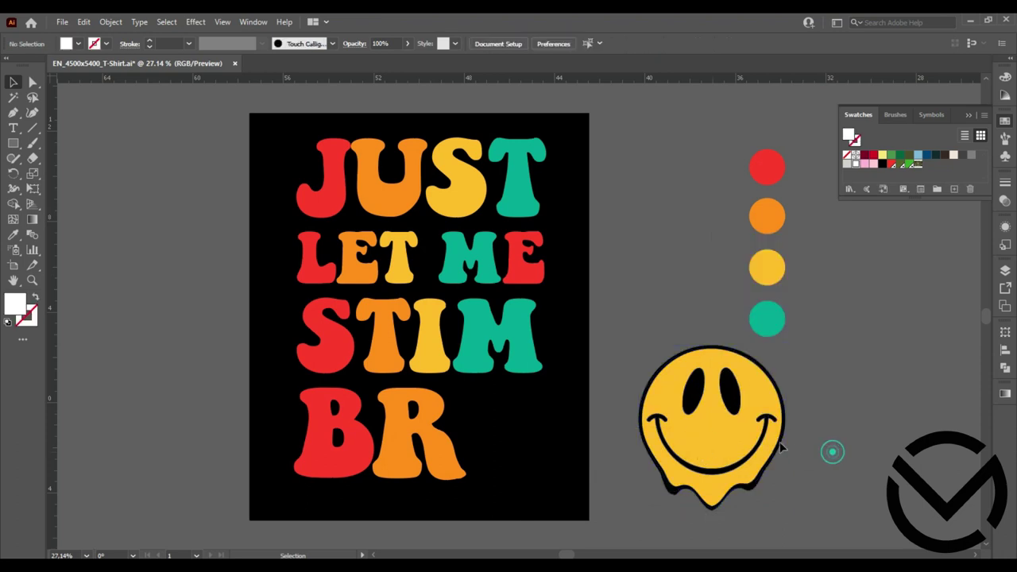
- Fill both eyes and the mouth of the dripping smiley with the white swatch
double_click(734, 402)
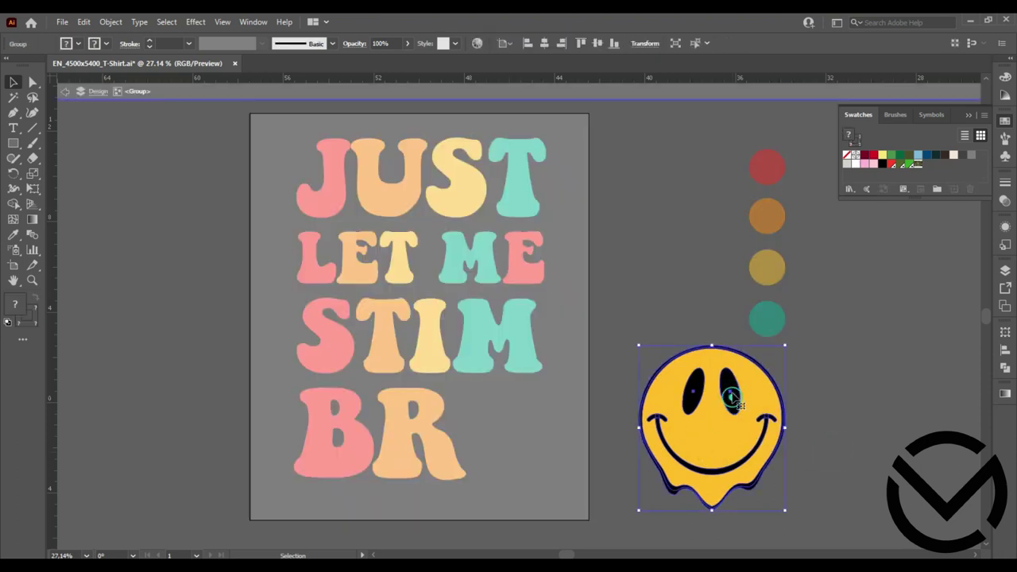
double_click(732, 389)
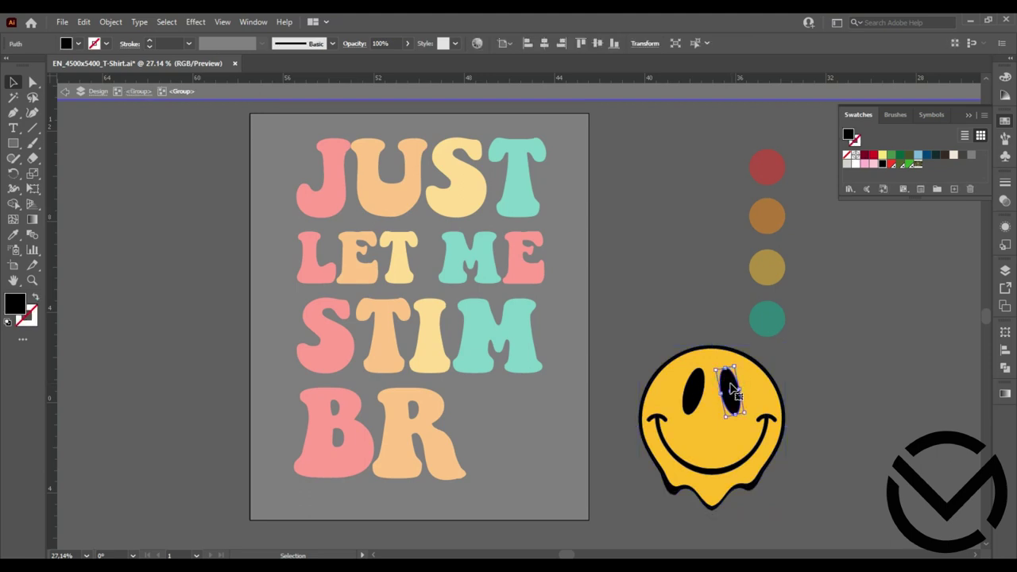
shift+click(693, 390)
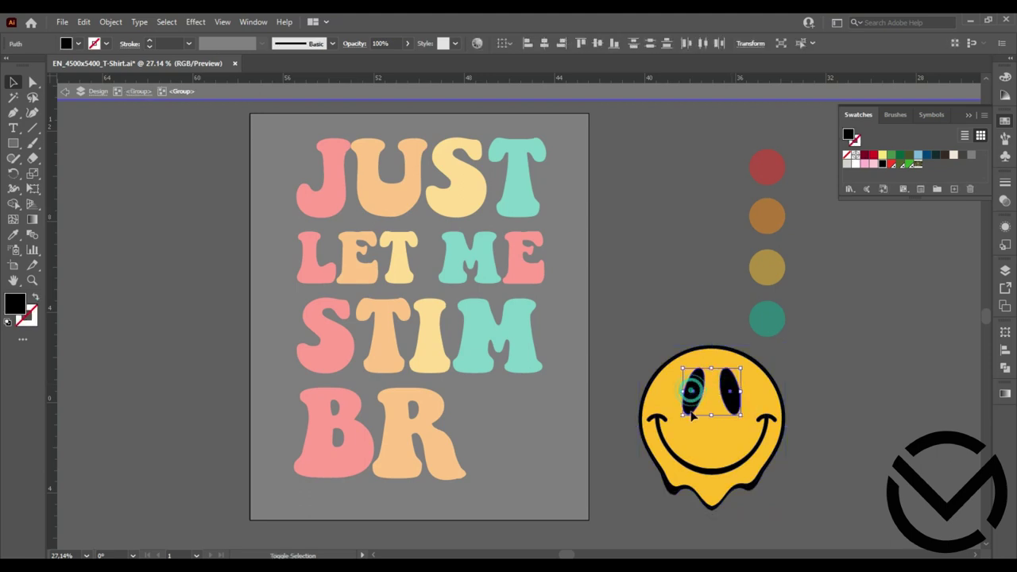
shift+click(696, 469)
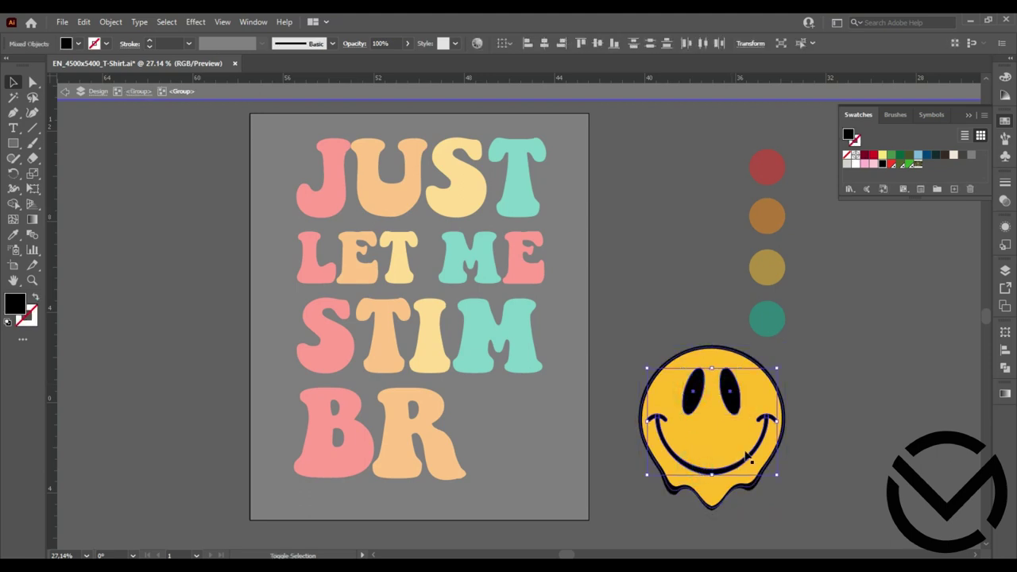
click(851, 164)
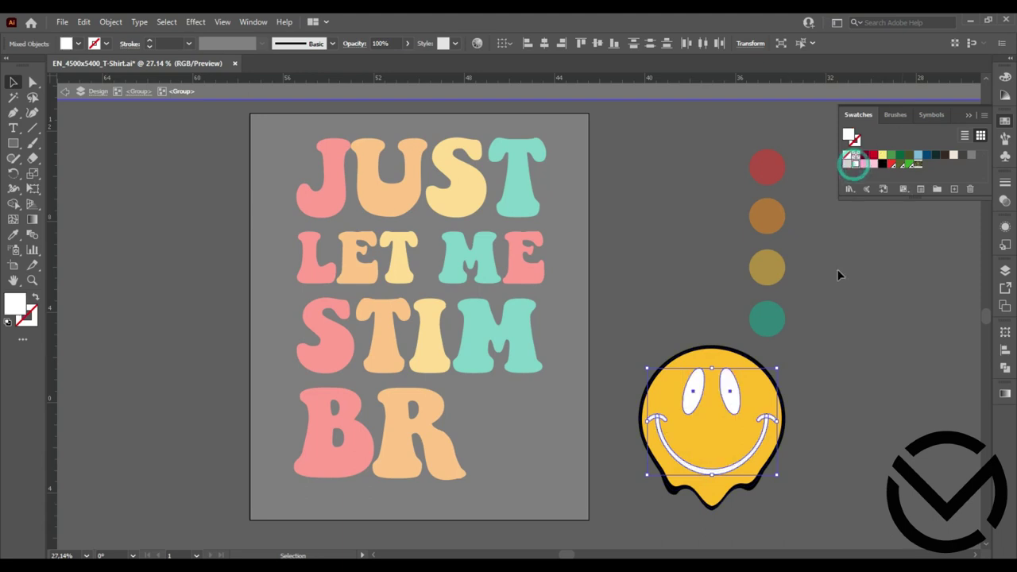
- Try to fill the smiley's outline white by adding it to the selected eyes and mouth, and undo the fill
shift+click(785, 407)
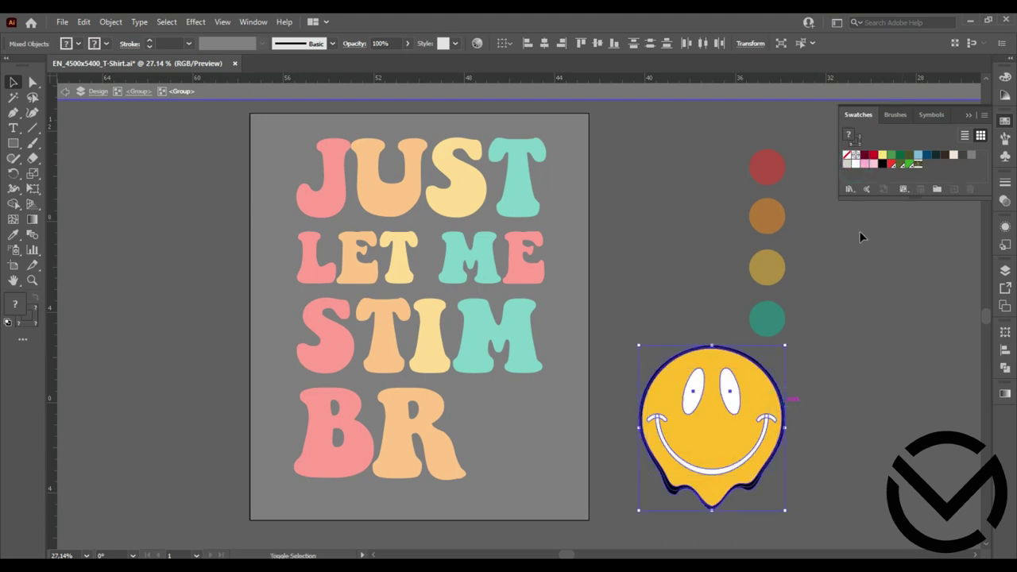
click(855, 165)
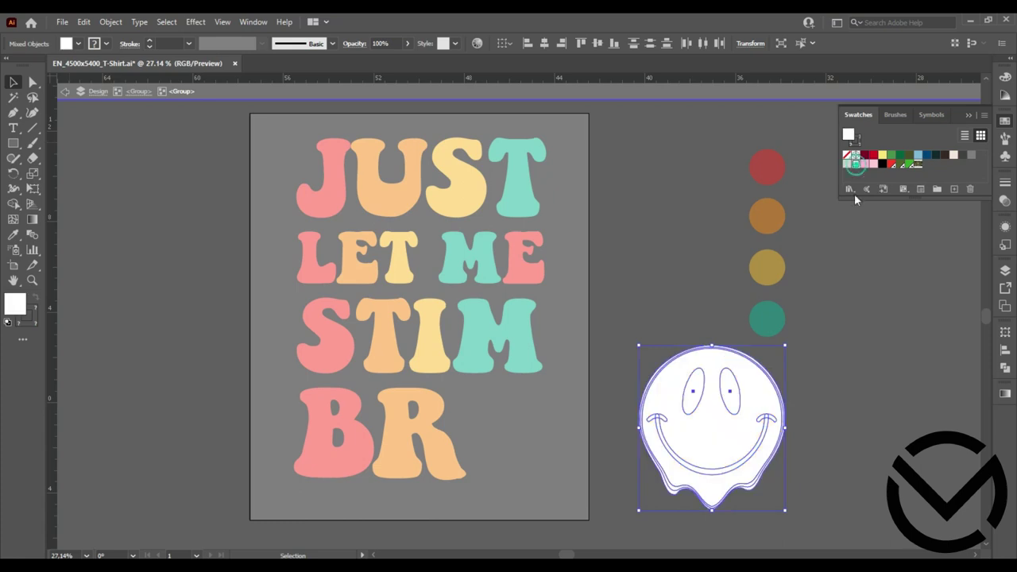
key(ctrl+z)
click(833, 369)
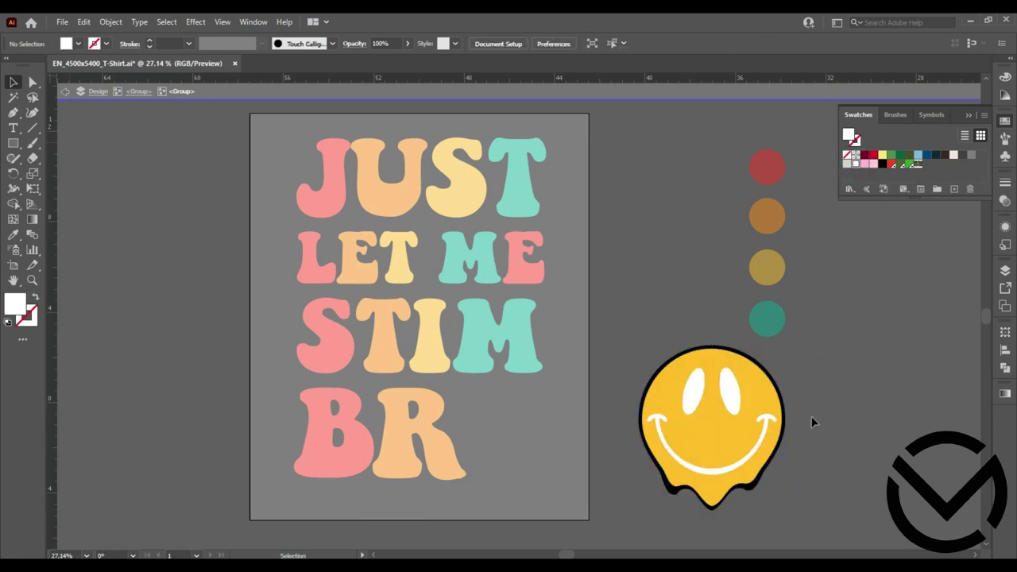
- Fill the smiley's dripping black outline white and move the whole smiley closer to the artboard
click(785, 412)
key(Delete)
click(784, 412)
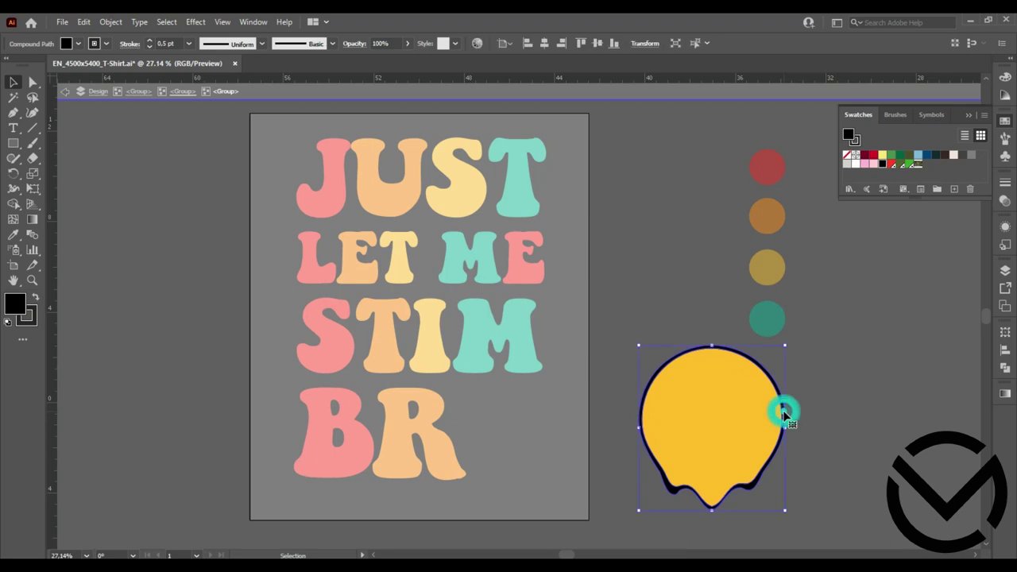
click(855, 165)
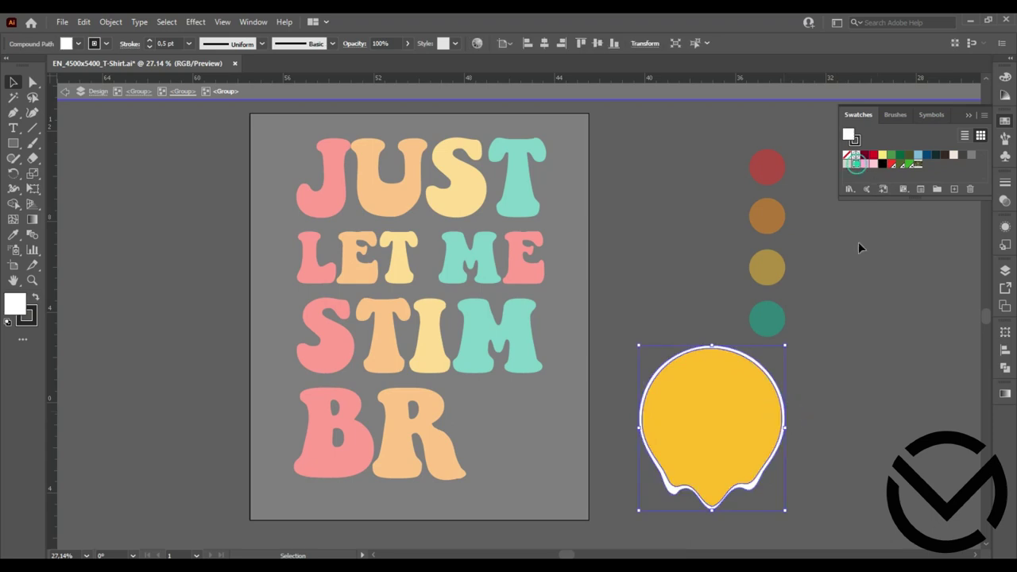
click(856, 322)
double_click(856, 363)
drag(779, 457, 739, 473)
- Try the light grey swatch as fill for the whole smiley group and undo it
right_click(739, 473)
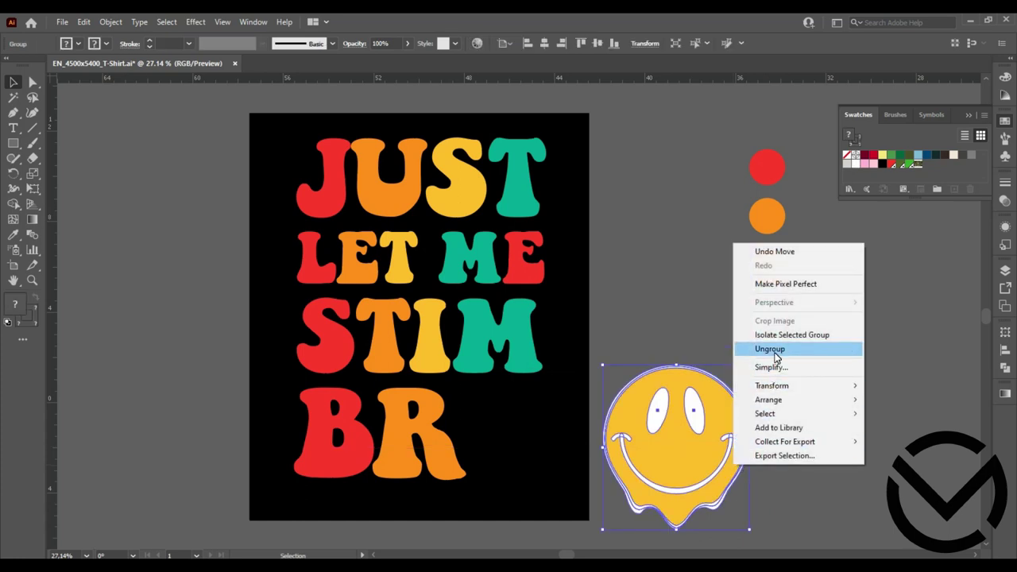
click(712, 337)
double_click(720, 385)
click(719, 385)
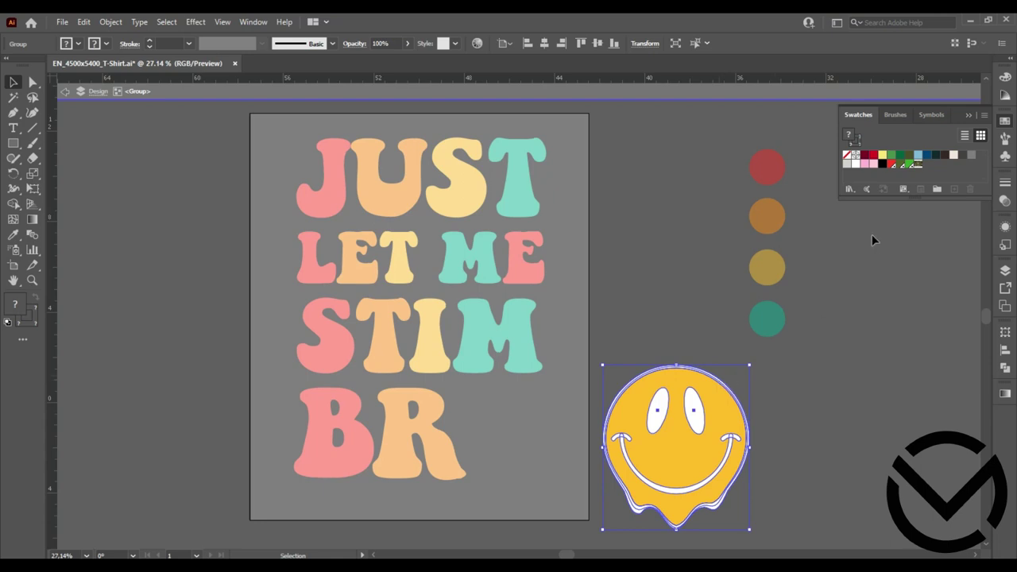
click(847, 164)
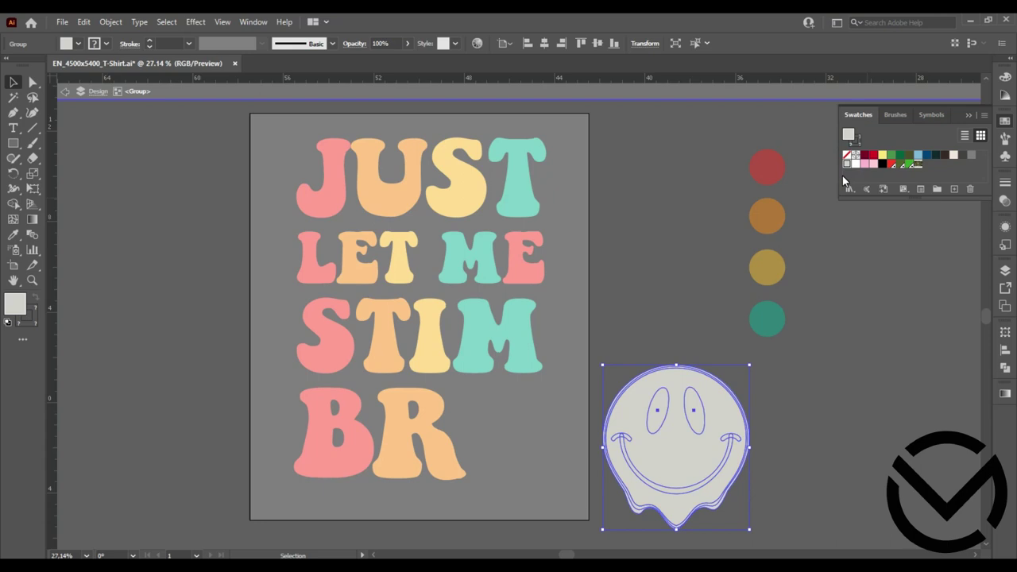
key(ctrl+z)
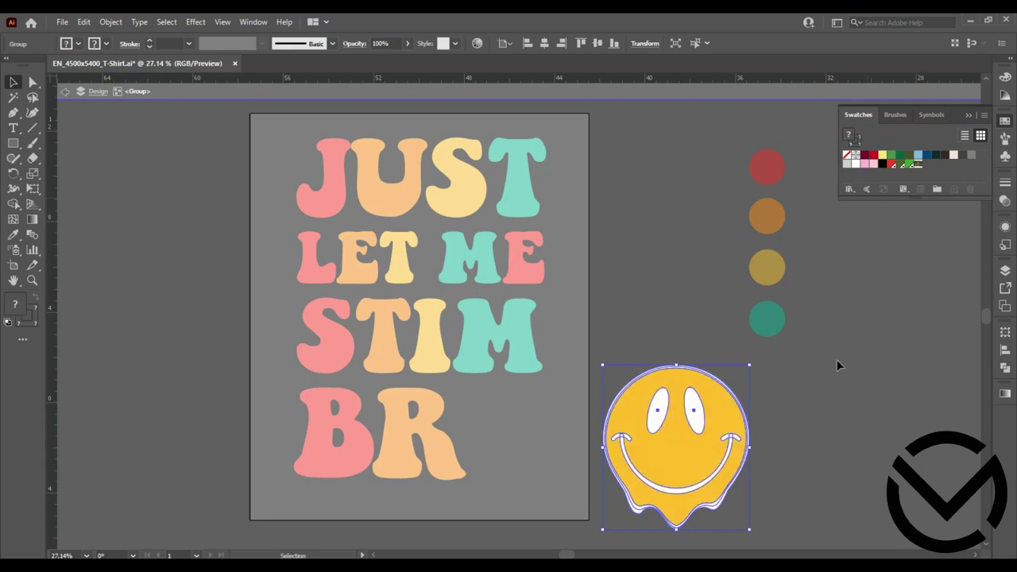
- Try the light grey swatch on only the smiley's eyes and mouth, and undo it
double_click(824, 408)
click(708, 421)
double_click(698, 421)
click(696, 419)
double_click(695, 417)
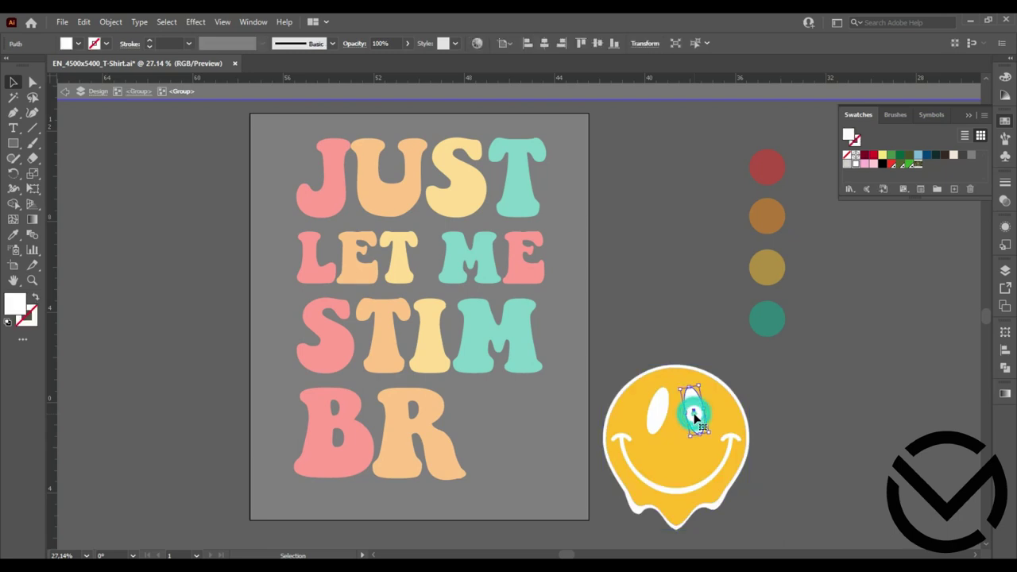
shift+click(661, 413)
shift+click(670, 491)
click(848, 164)
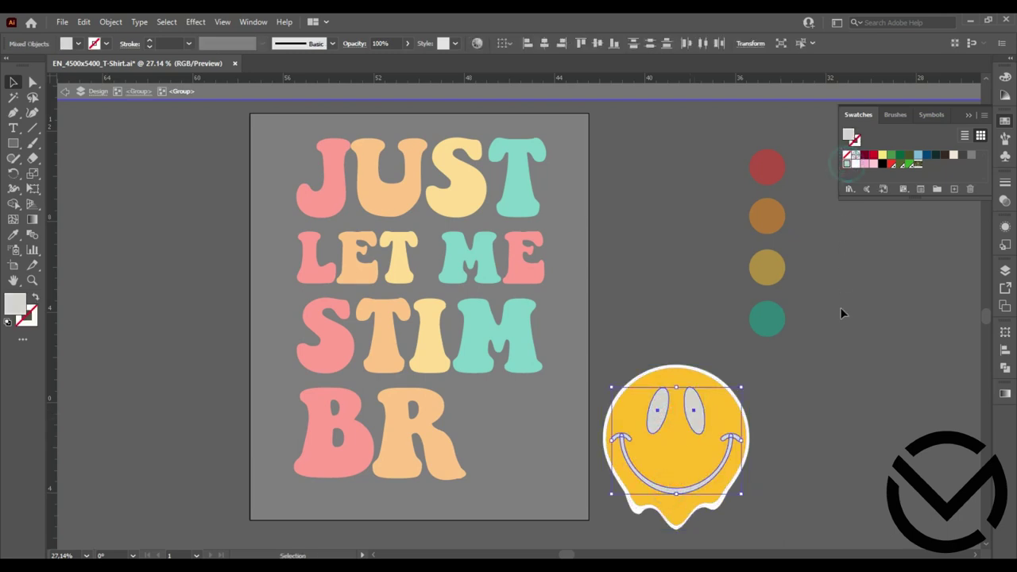
click(811, 366)
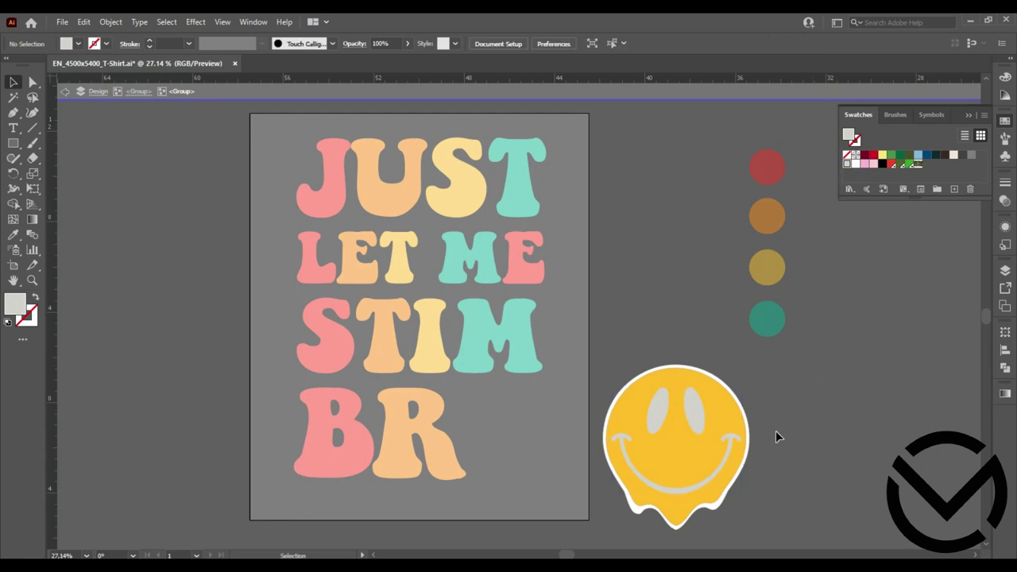
key(ctrl+z)
key(ctrl+z)
click(788, 419)
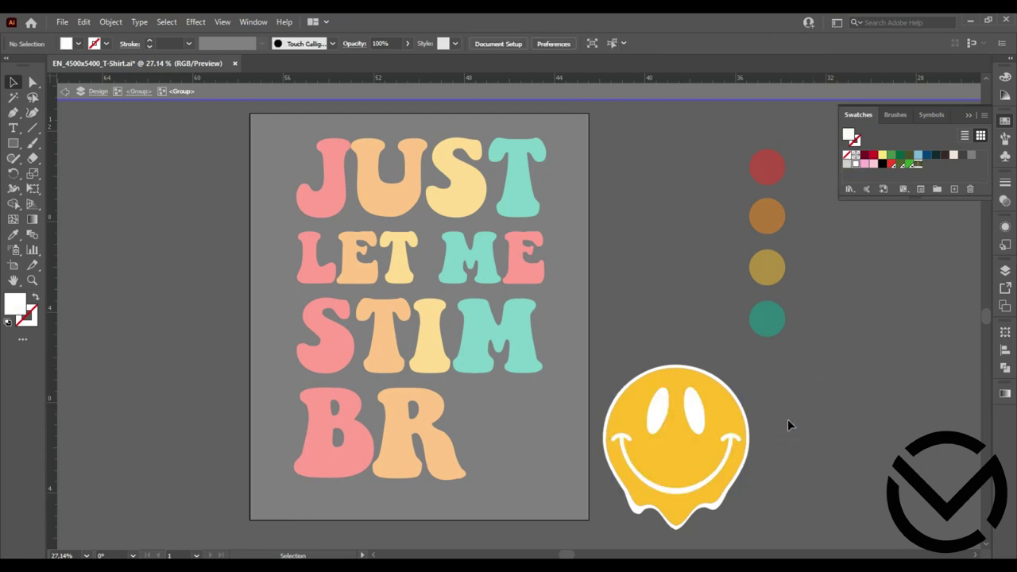
click(788, 419)
- Bring the smiley to the front, place it after BR as the O of BRO, and shrink it to letter size
click(729, 430)
right_click(726, 426)
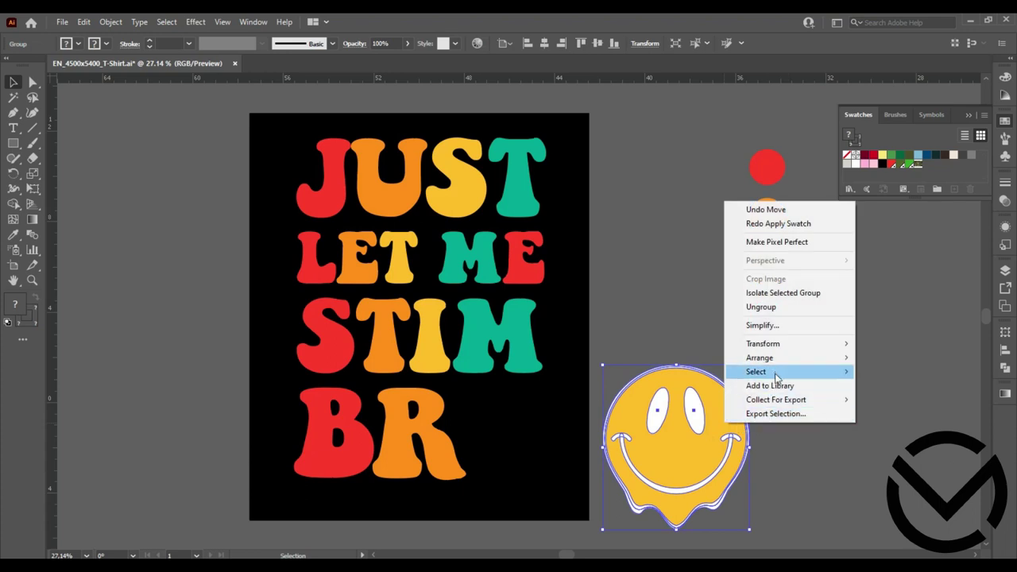
mouse_move(779, 359)
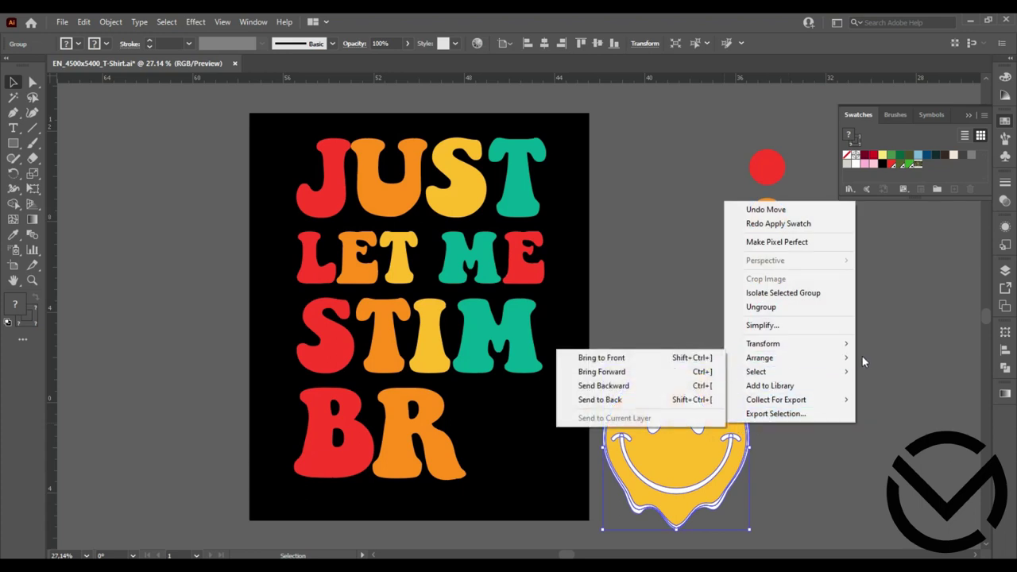
click(669, 362)
drag(688, 449, 567, 456)
drag(616, 539, 563, 437)
click(696, 418)
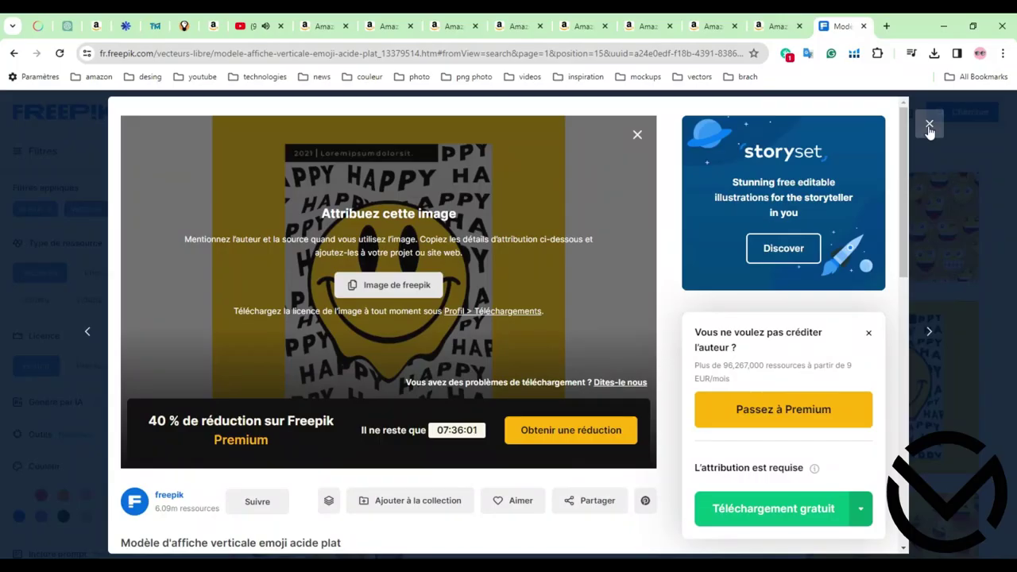
- In the browser, close the Freepik smiley poster preview and search the free vectors for "star"
click(930, 123)
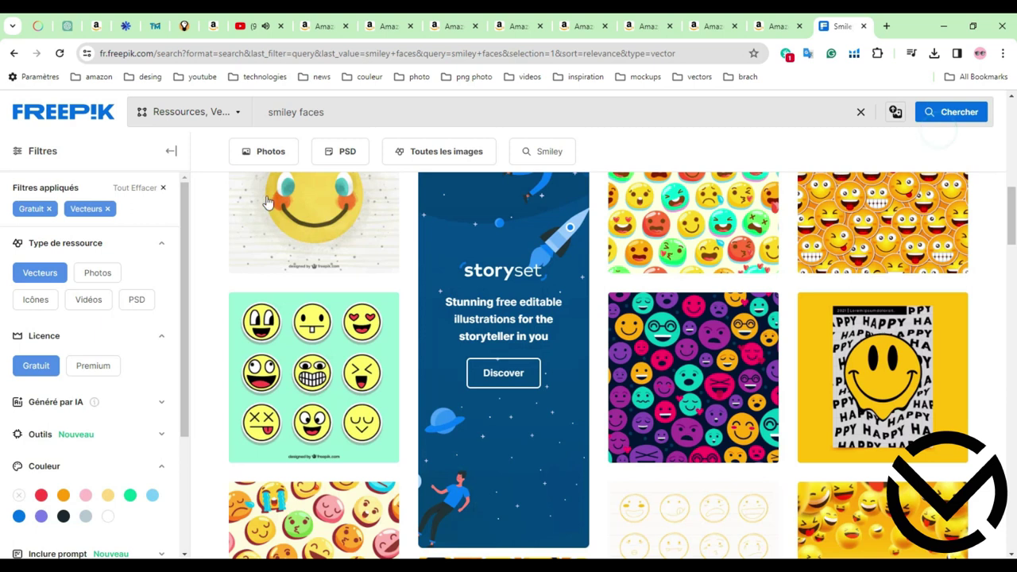
click(316, 112)
triple_click(357, 109)
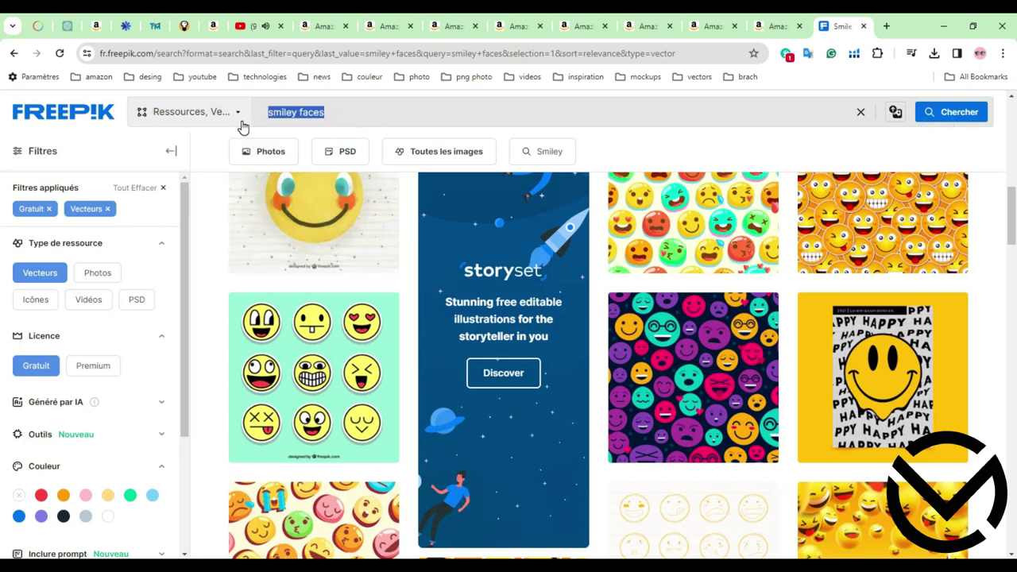
text(star)
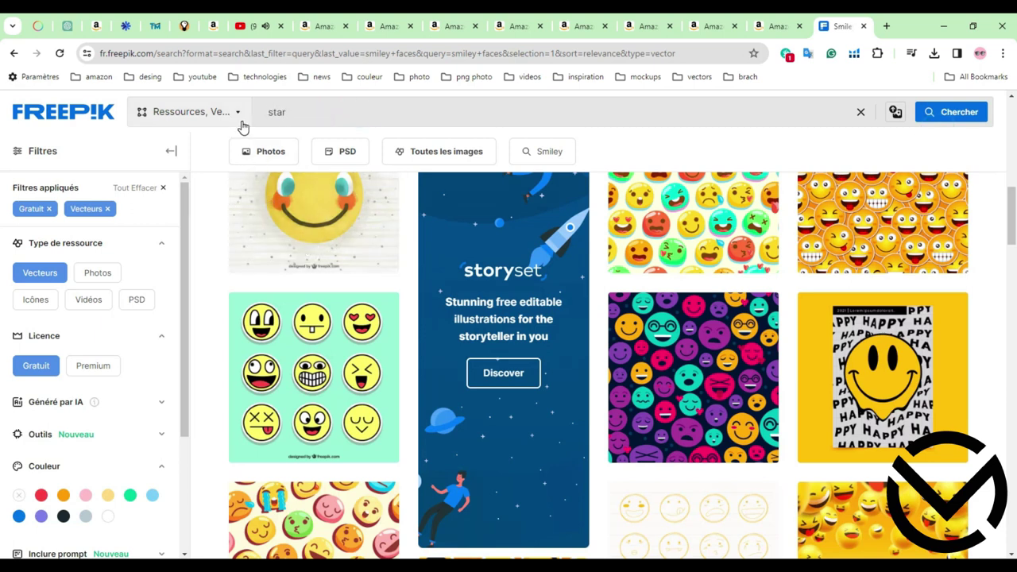
key(Return)
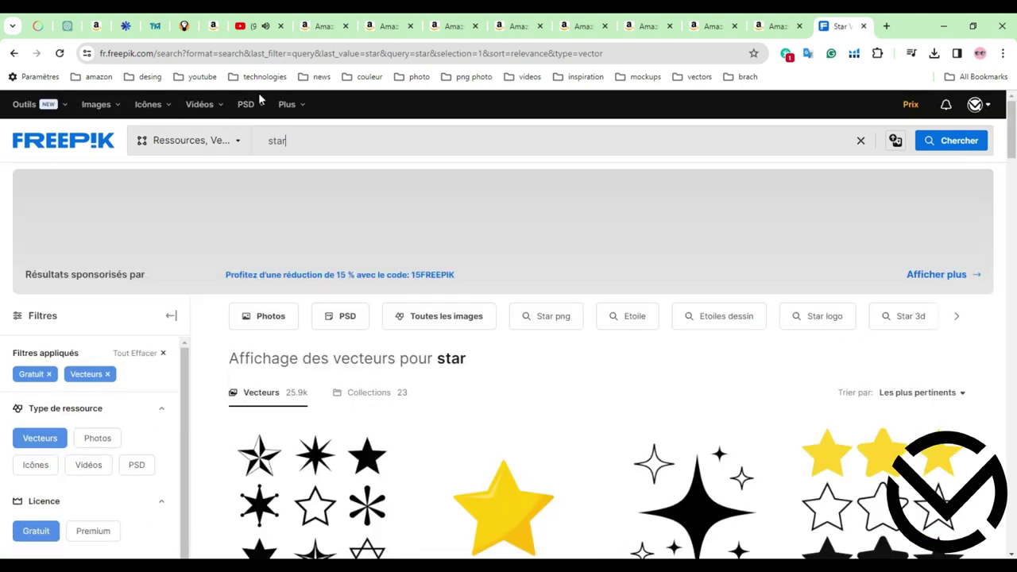
- Download the free set of nine dark hand-drawn sparkling stars from the search results
scroll(731, 383, down, 3)
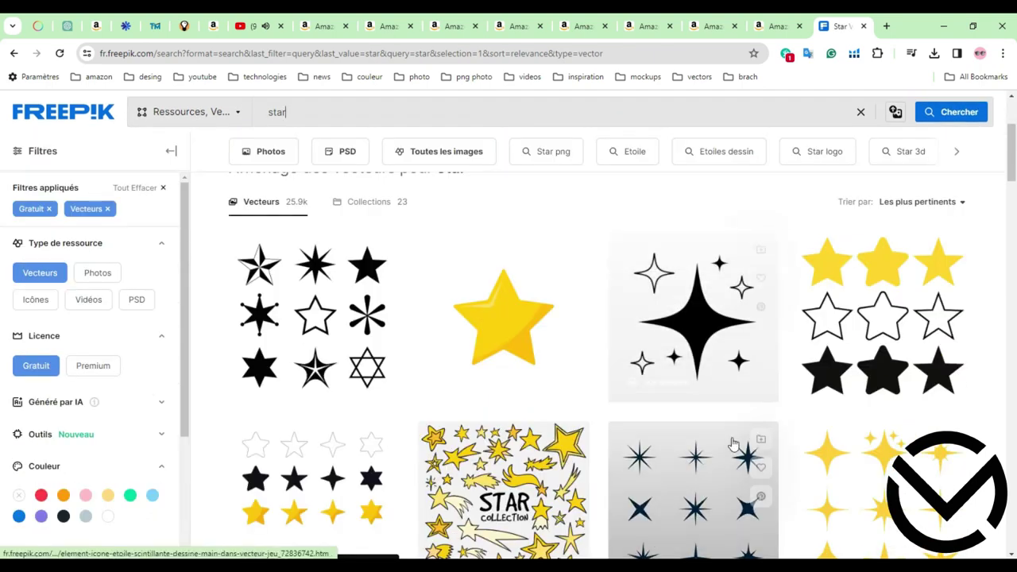
scroll(868, 442, down, 2)
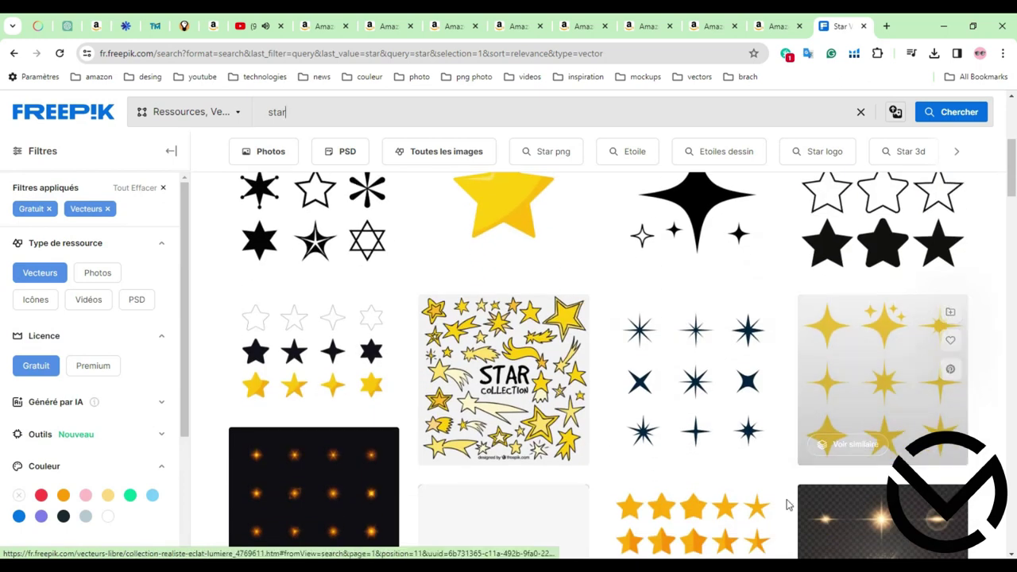
click(694, 387)
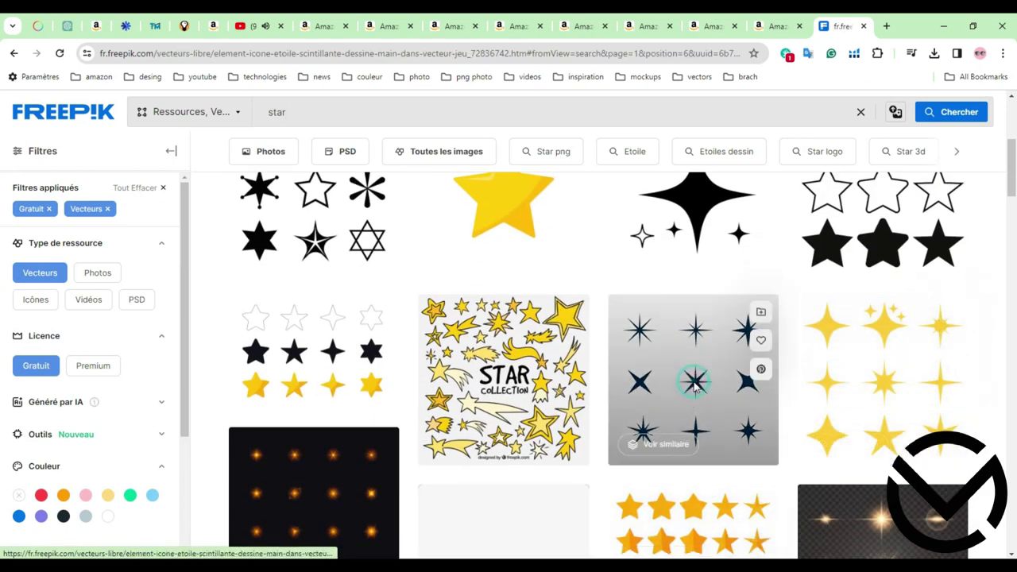
click(731, 341)
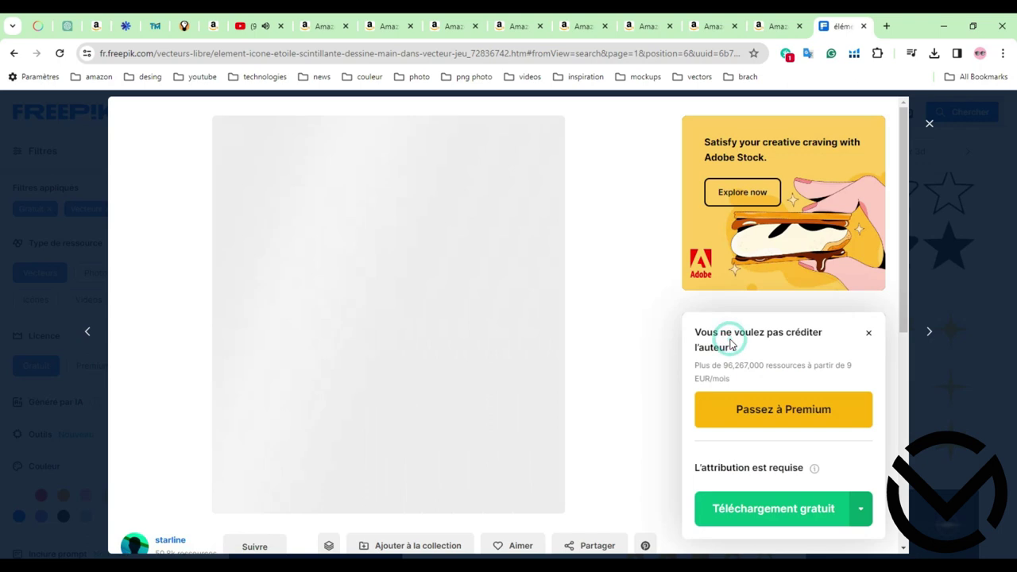
click(779, 510)
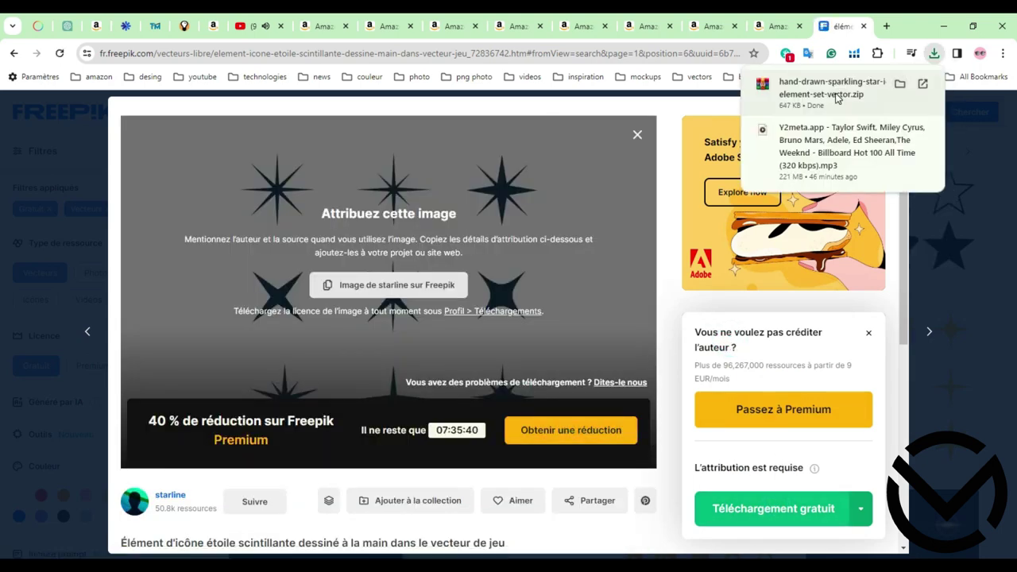
click(835, 94)
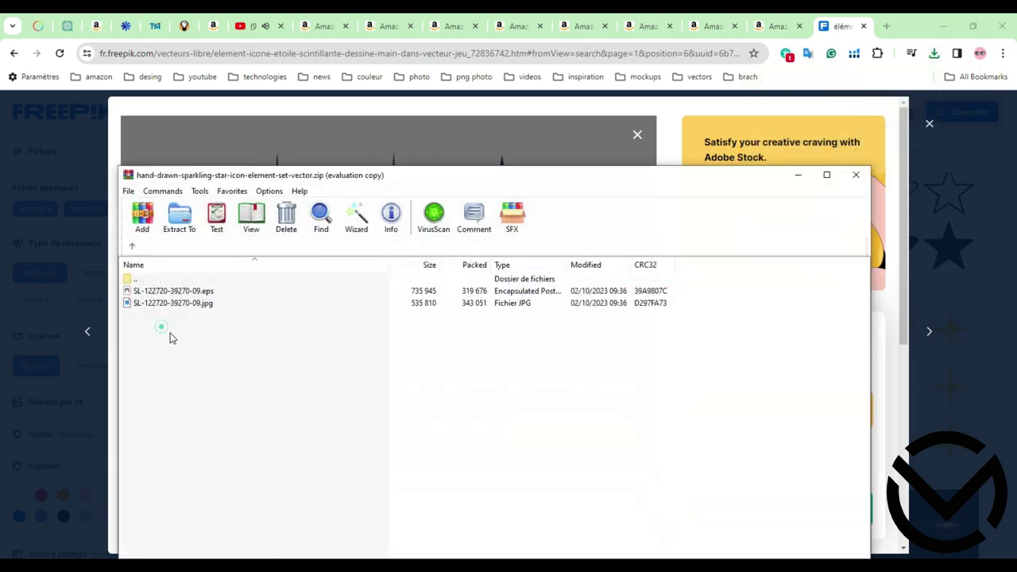
click(565, 384)
drag(181, 296, 360, 485)
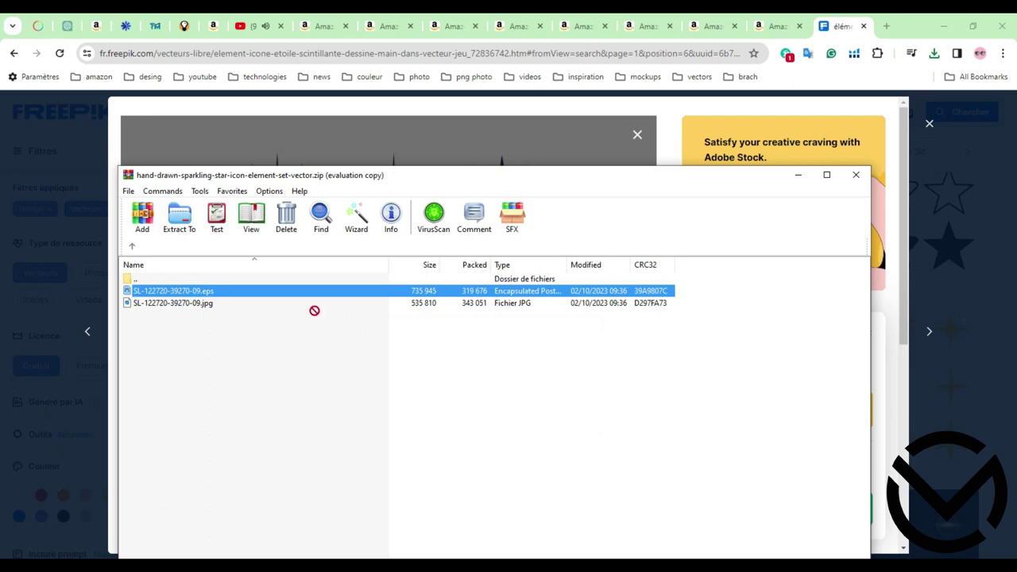
click(944, 26)
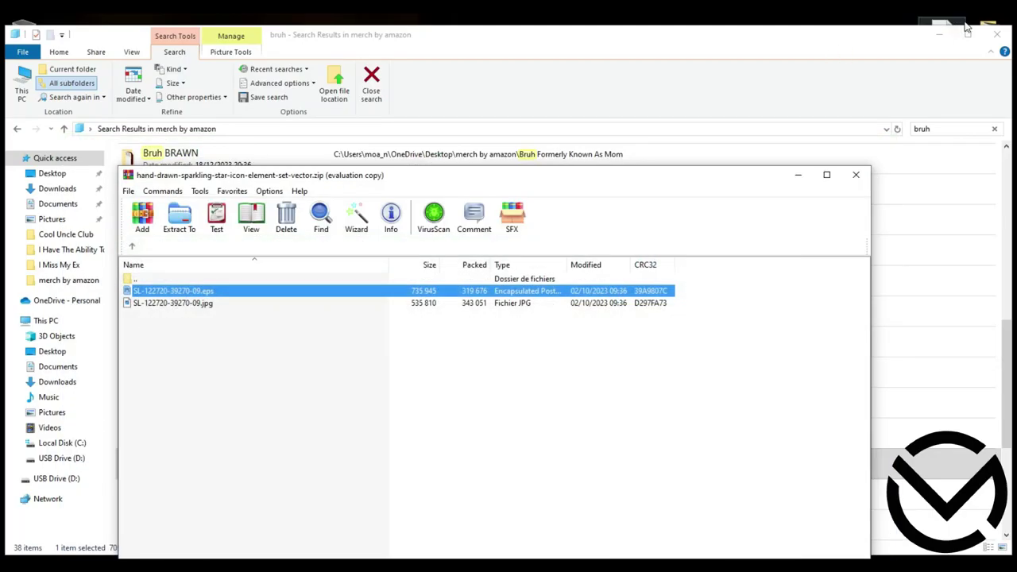
click(937, 38)
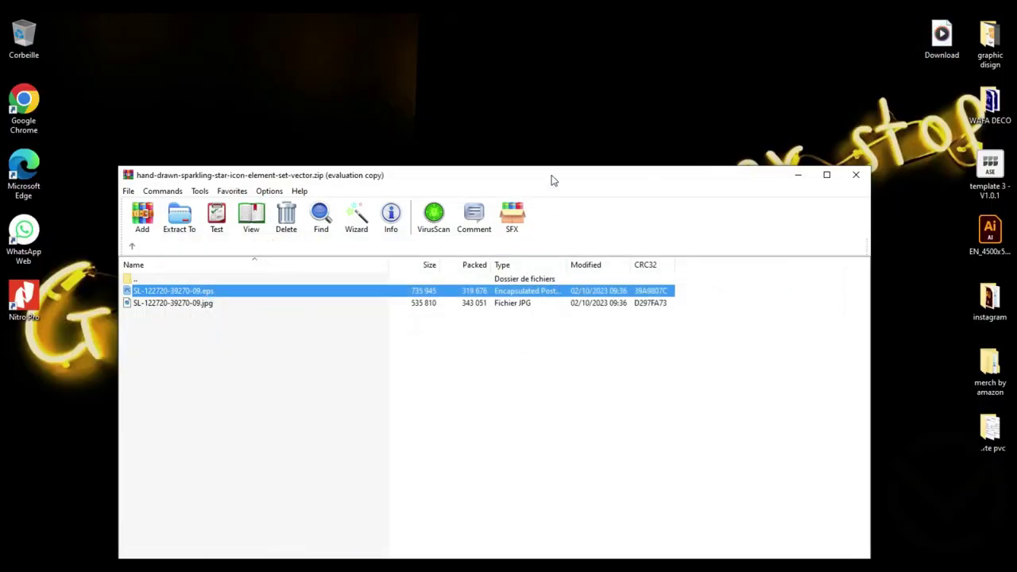
drag(553, 179, 550, 123)
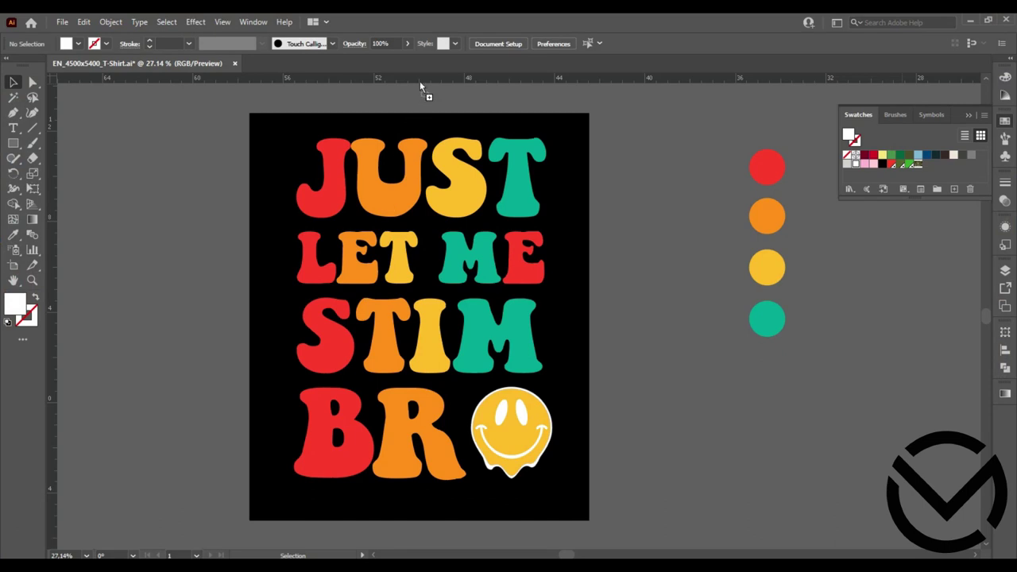
drag(618, 82, 623, 62)
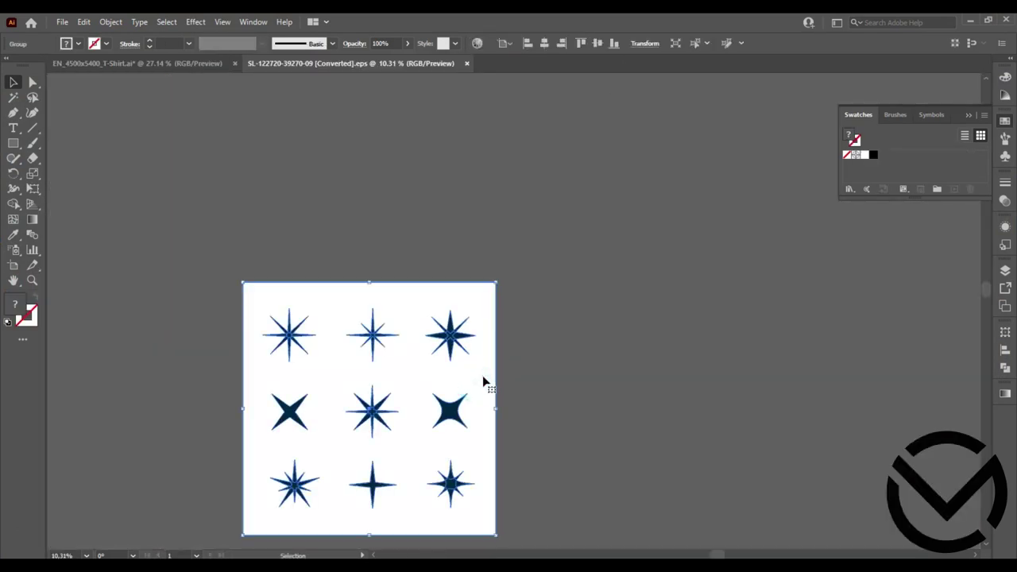
- Delete the white background from the star group and fill all nine stars white
double_click(482, 376)
click(483, 377)
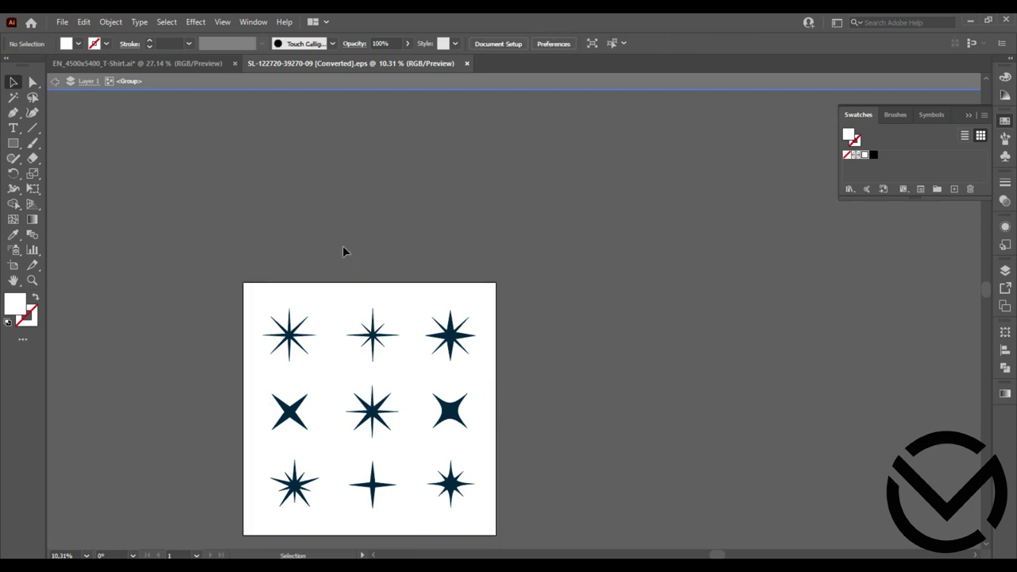
double_click(256, 238)
key(ctrl+a)
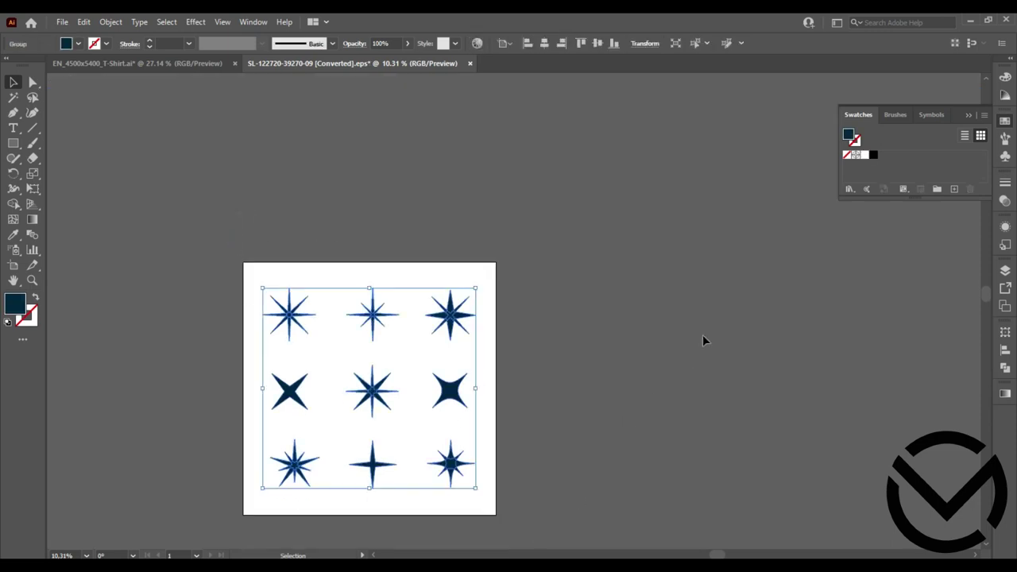
click(865, 155)
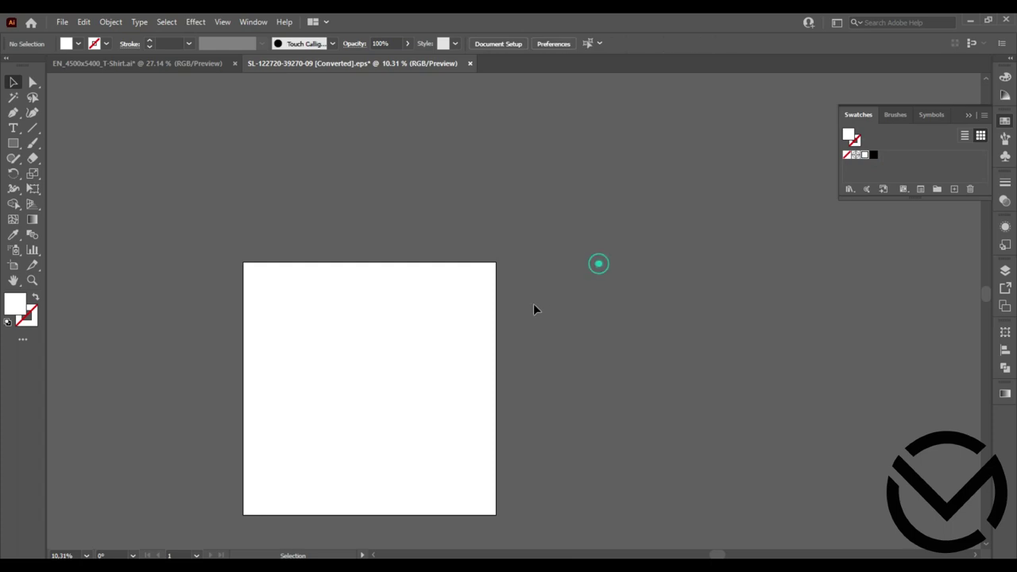
- Transfer the white star group from the EPS document into the EN_4500x5400_T-Shirt.ai document
scroll(515, 402, down, 2)
drag(291, 416, 170, 59)
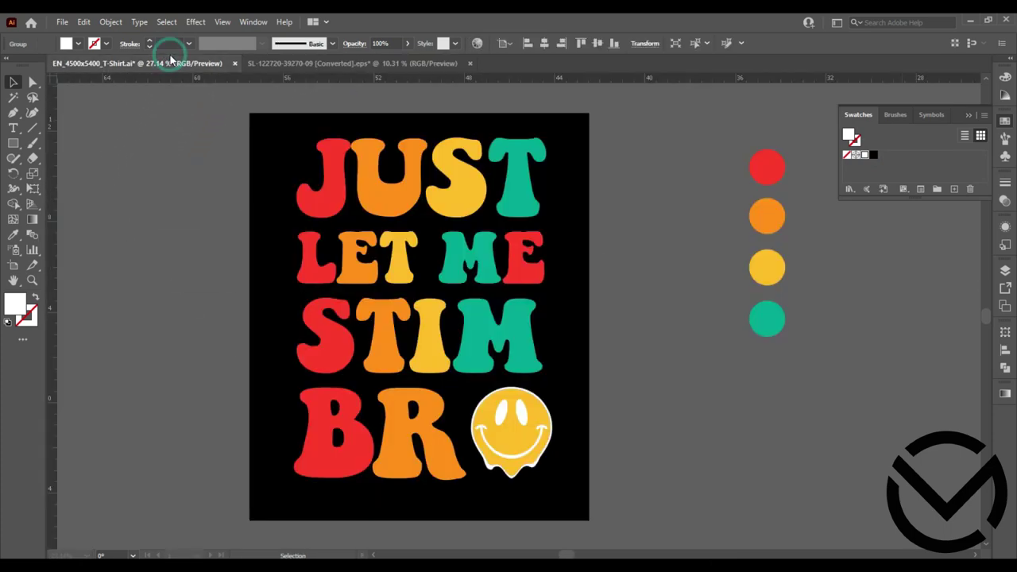
click(350, 63)
drag(454, 268, 706, 364)
drag(332, 306, 332, 306)
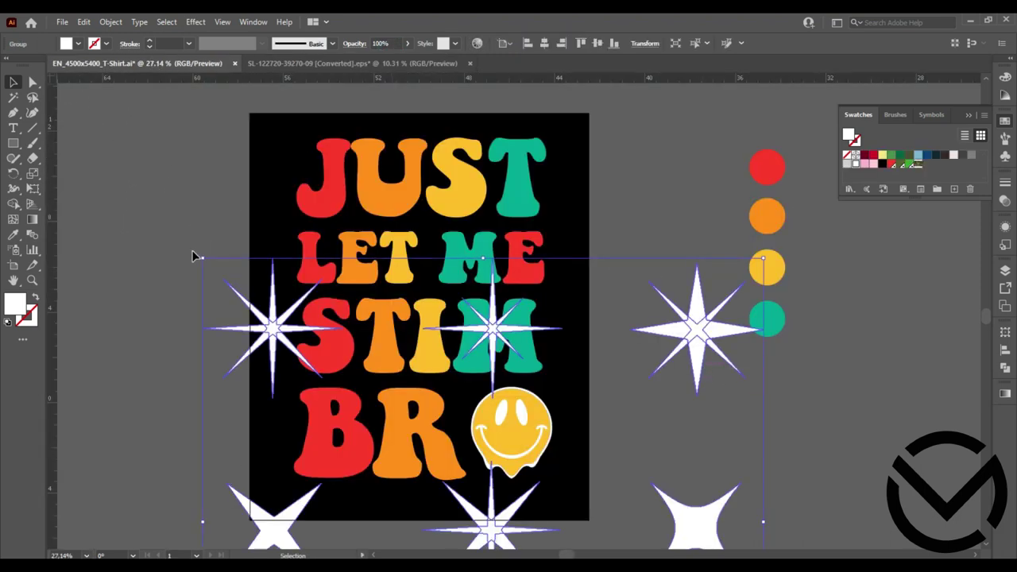
- Scale the star group down and park it beside the artboard, below the palette circles
drag(201, 259, 527, 516)
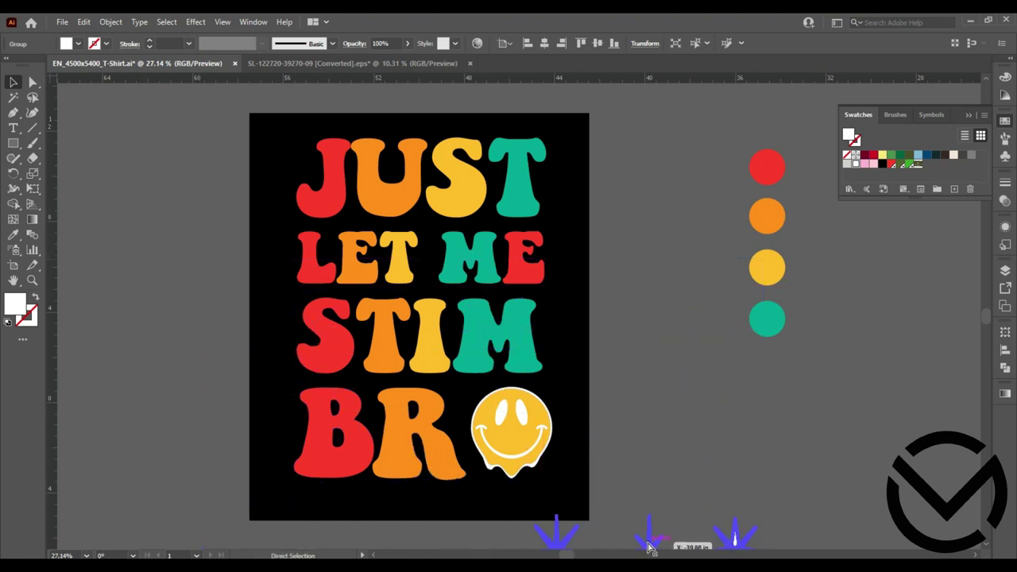
key(ctrl+z)
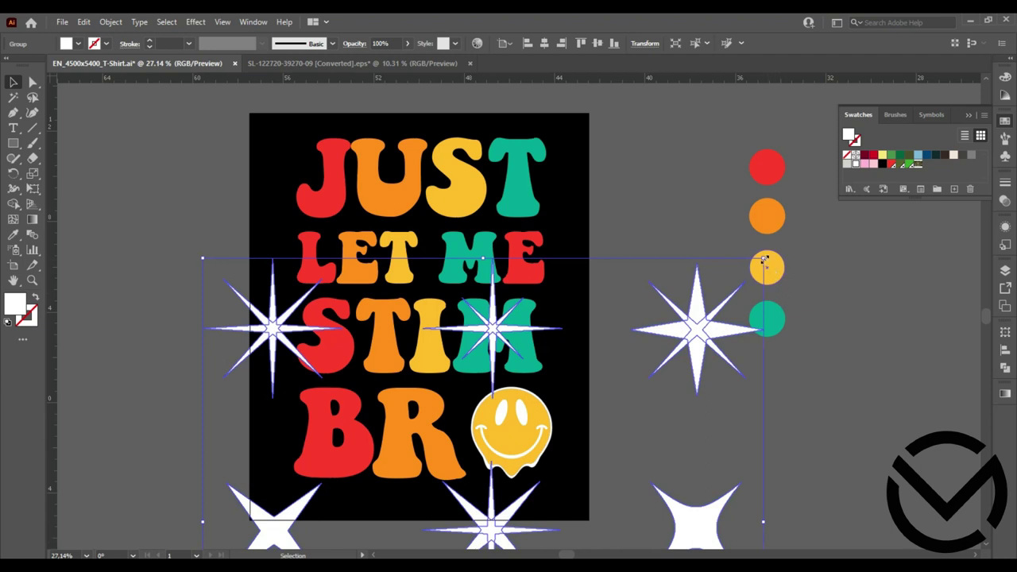
drag(763, 259, 863, 374)
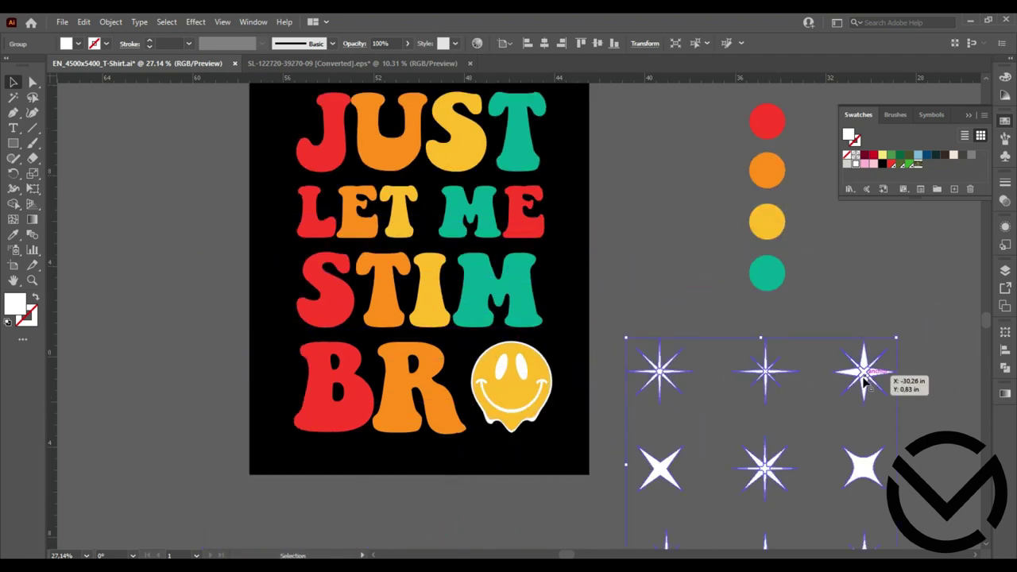
drag(898, 338, 825, 347)
click(898, 343)
scroll(894, 352, up, 2)
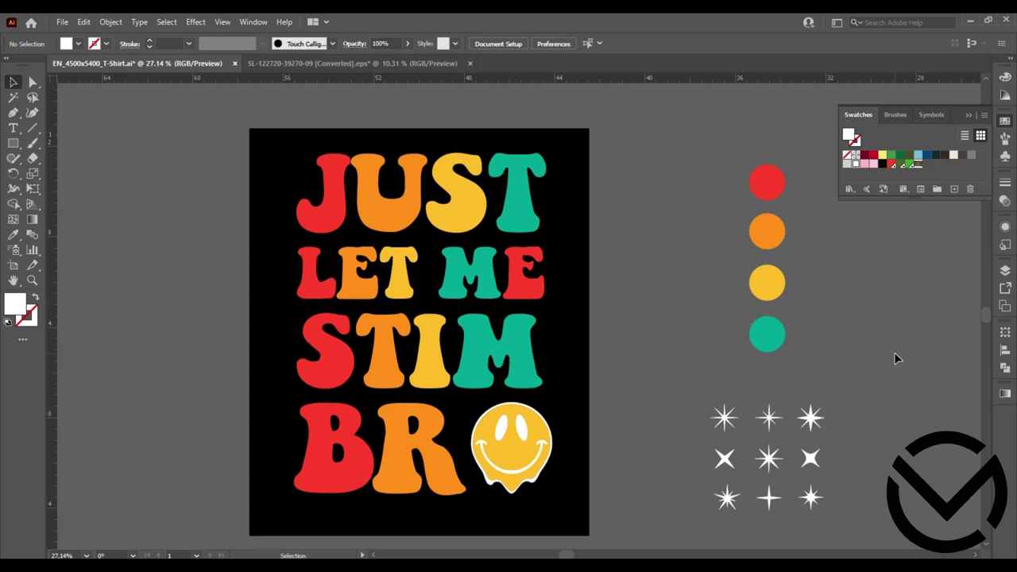
- Shrink the star group a little more and ungroup it twice so each star can be moved separately
click(812, 415)
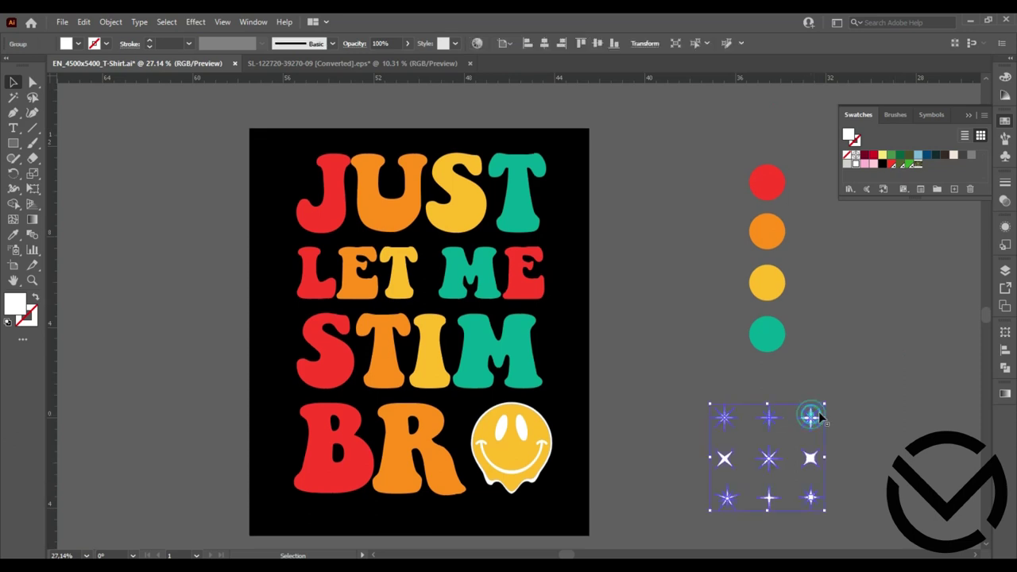
drag(827, 405, 835, 437)
click(835, 435)
click(773, 477)
right_click(775, 474)
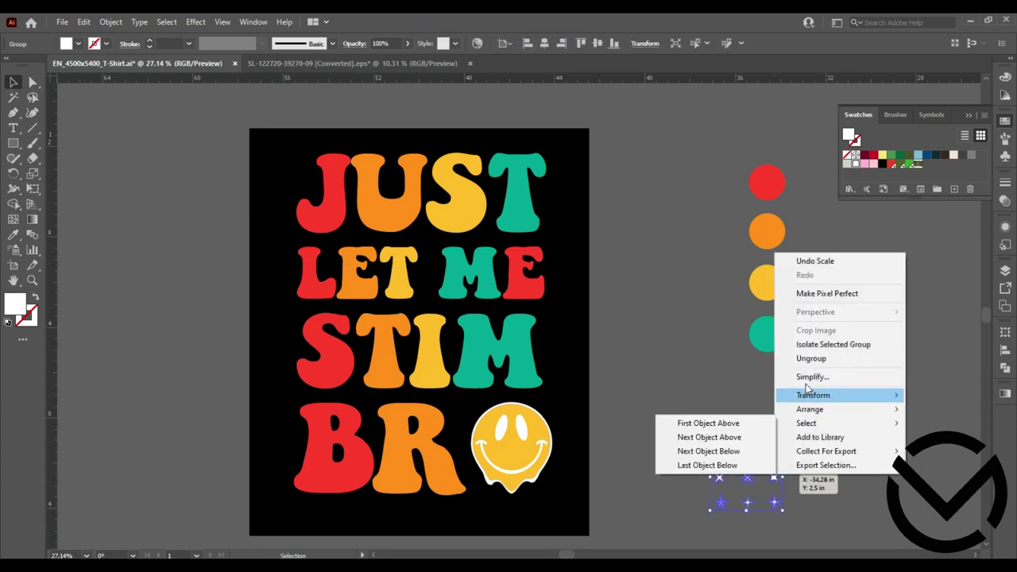
click(812, 359)
click(854, 403)
drag(776, 503, 731, 449)
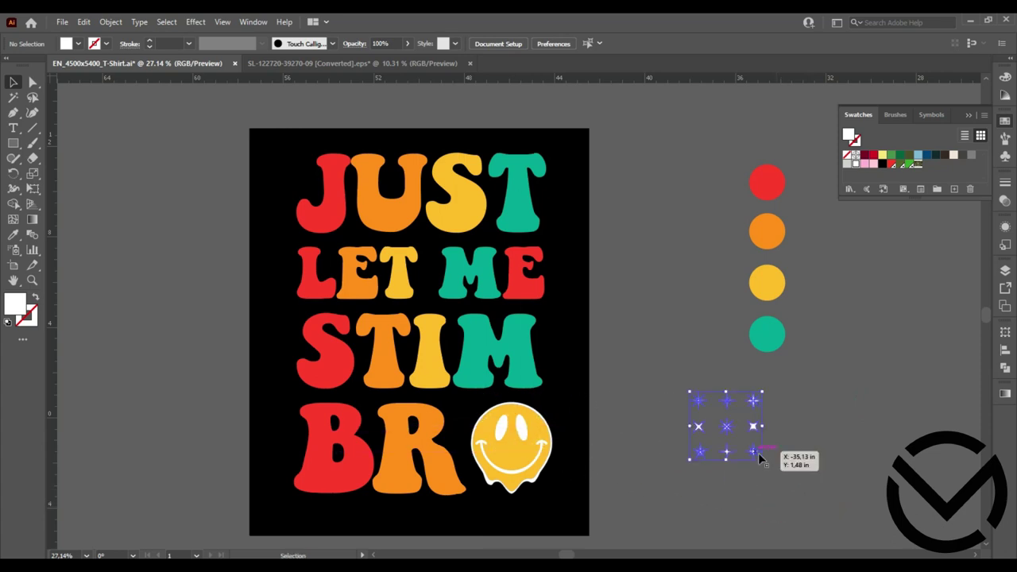
right_click(757, 458)
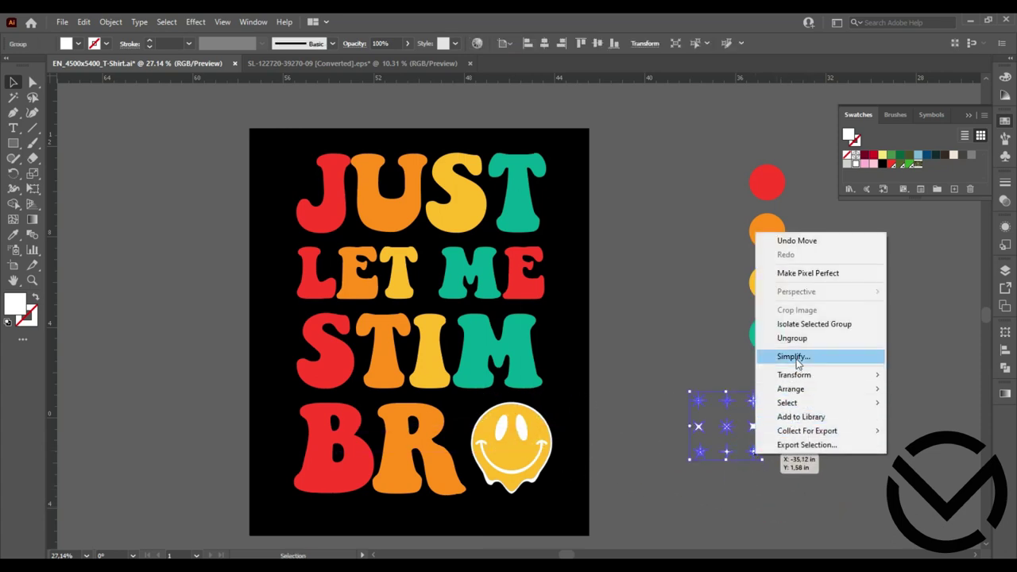
click(774, 339)
- Place one star between the R and the smiley's top edge and another between the tops of B and R
drag(754, 452, 461, 410)
click(636, 423)
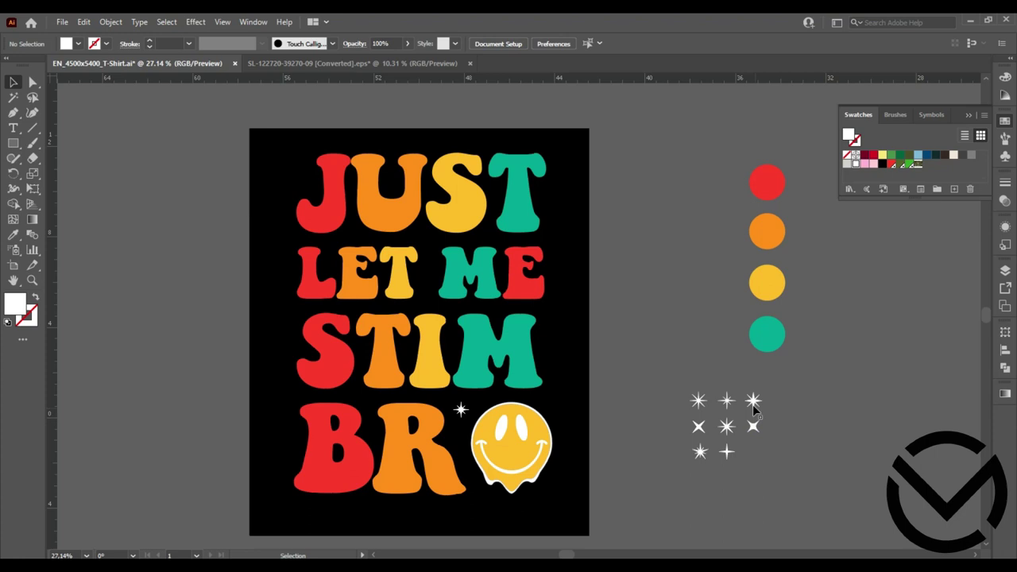
drag(753, 401, 372, 402)
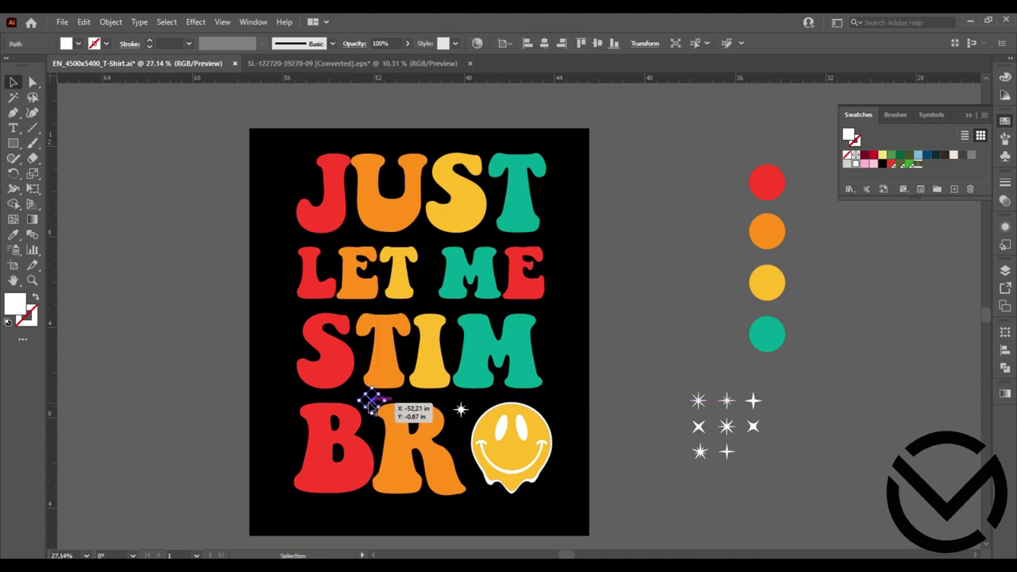
key(ctrl+z)
click(815, 386)
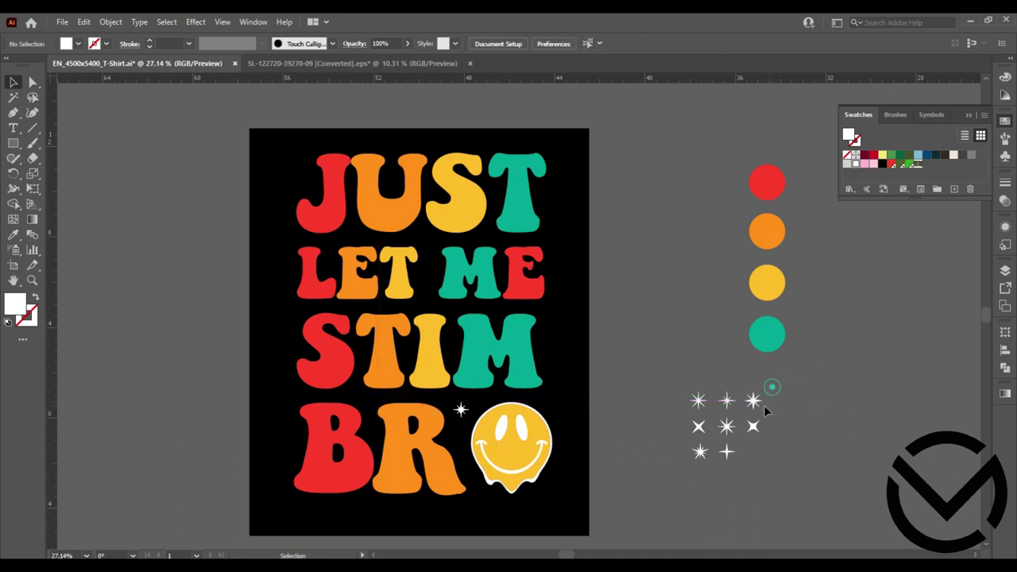
drag(756, 406, 366, 401)
click(610, 331)
- Place a thin eight-point star below JUST, a four-point star between its S and T, and a cross-shaped star inside its U
drag(697, 401, 421, 233)
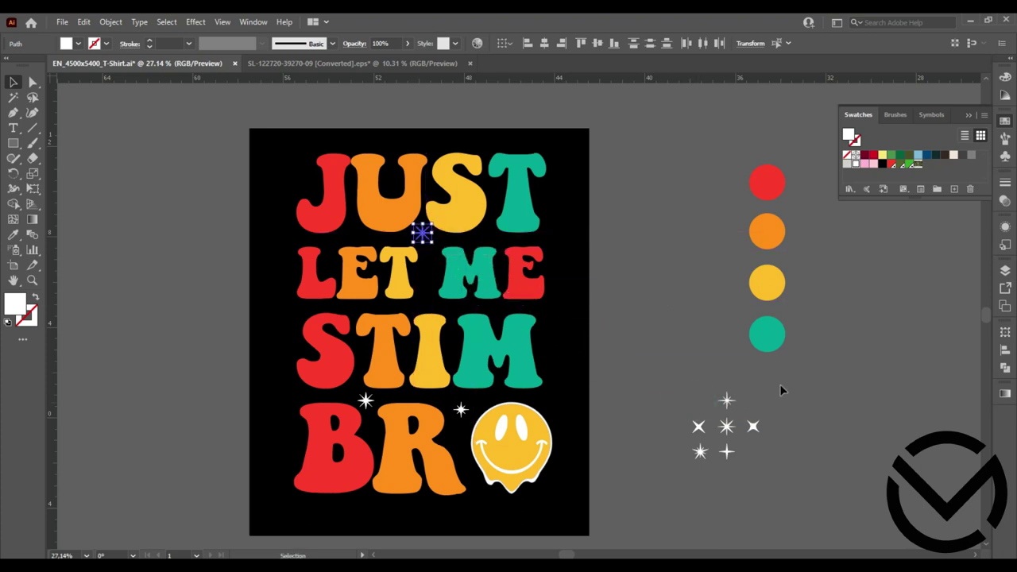
click(776, 400)
drag(761, 431, 495, 188)
drag(727, 453, 392, 177)
click(810, 442)
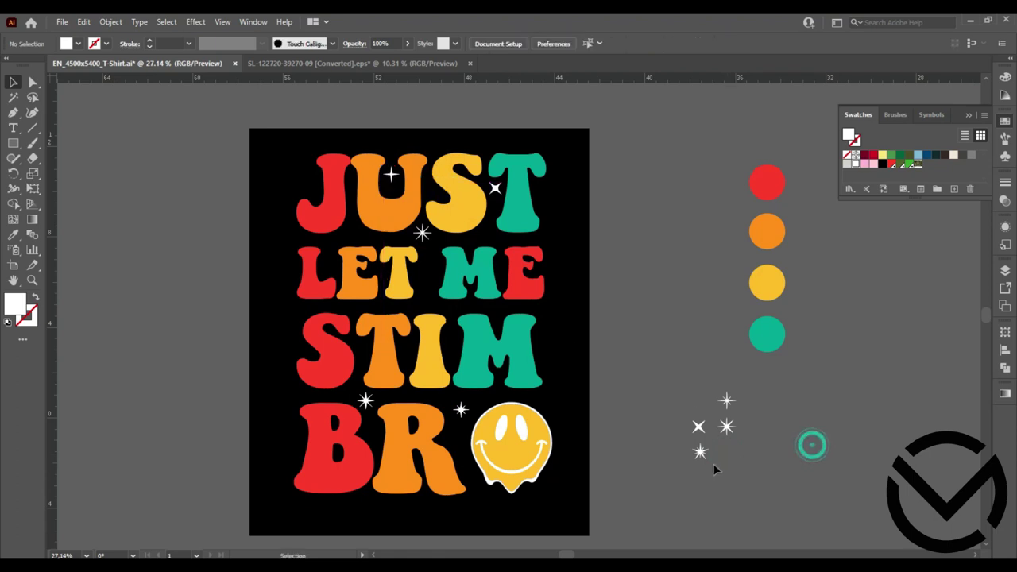
- Place one star at the upper left of the J in JUST and another between the I and M of STIM
click(715, 447)
click(701, 456)
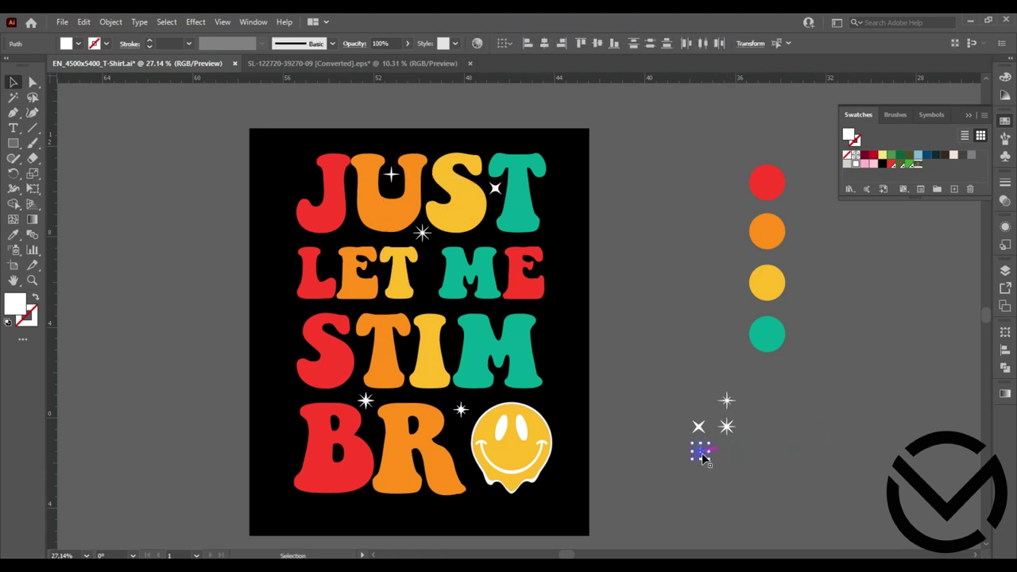
drag(565, 443, 308, 181)
drag(725, 430, 450, 342)
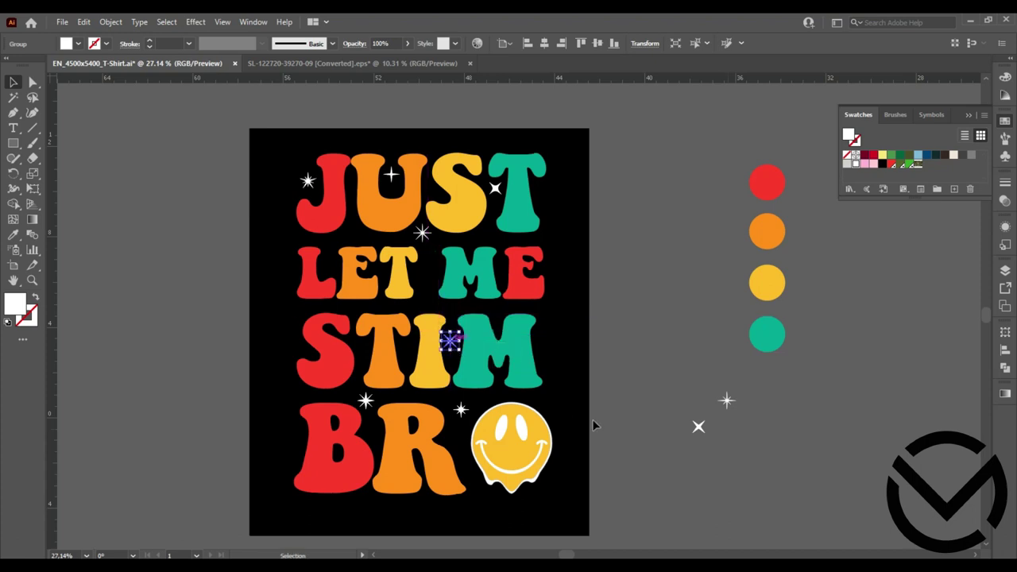
- Place a star between the R's foot and the smiley, and delete the leftover four-point star beside the artboard
click(724, 456)
drag(725, 401, 467, 466)
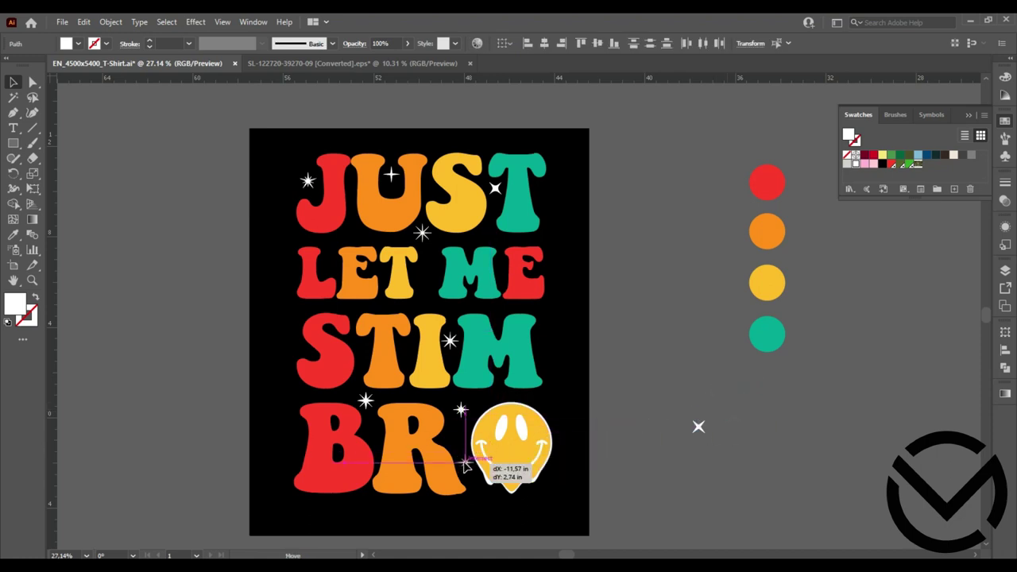
drag(467, 464, 466, 464)
click(672, 477)
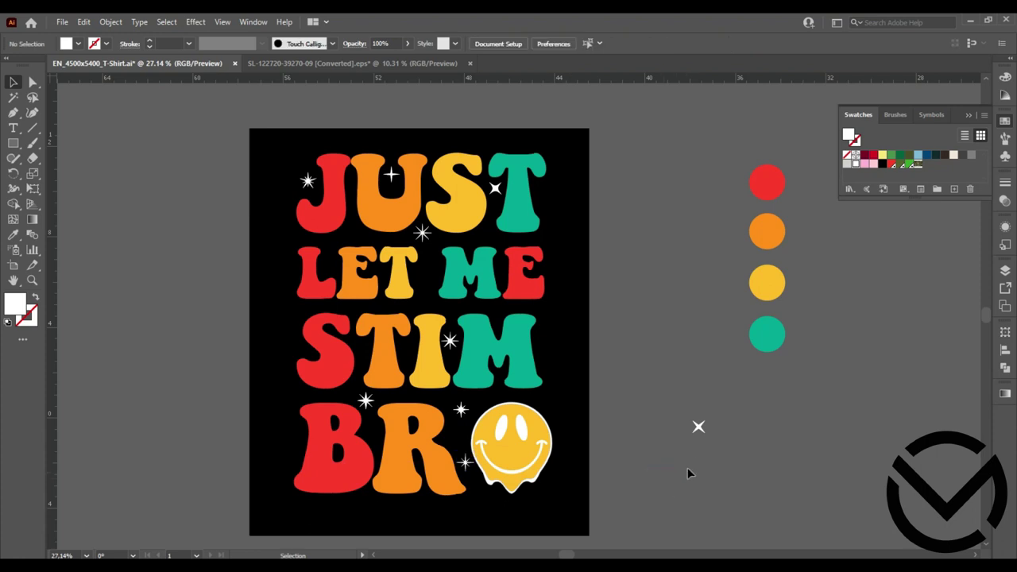
drag(719, 414, 676, 452)
key(Delete)
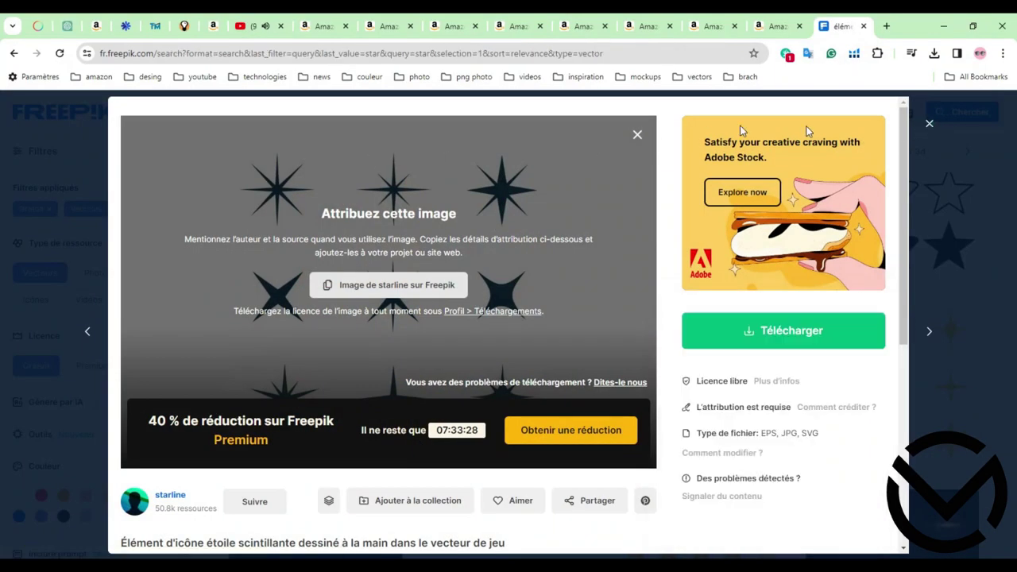
- In the browser, close the Freepik star preview and search the free vectors for "ECLAIRE"
key(Escape)
double_click(305, 119)
text(ECL)
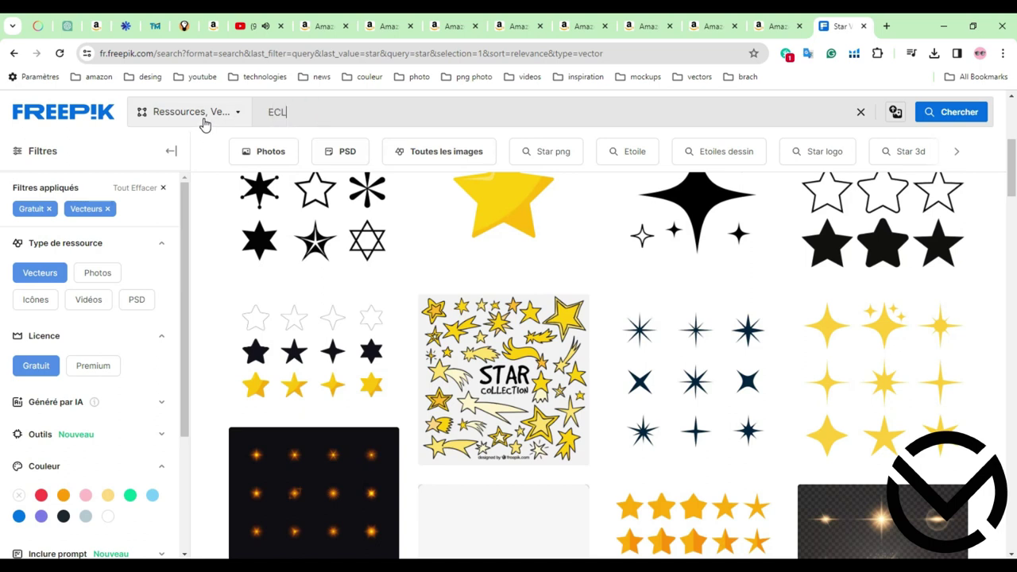
text(AIRE)
key(Return)
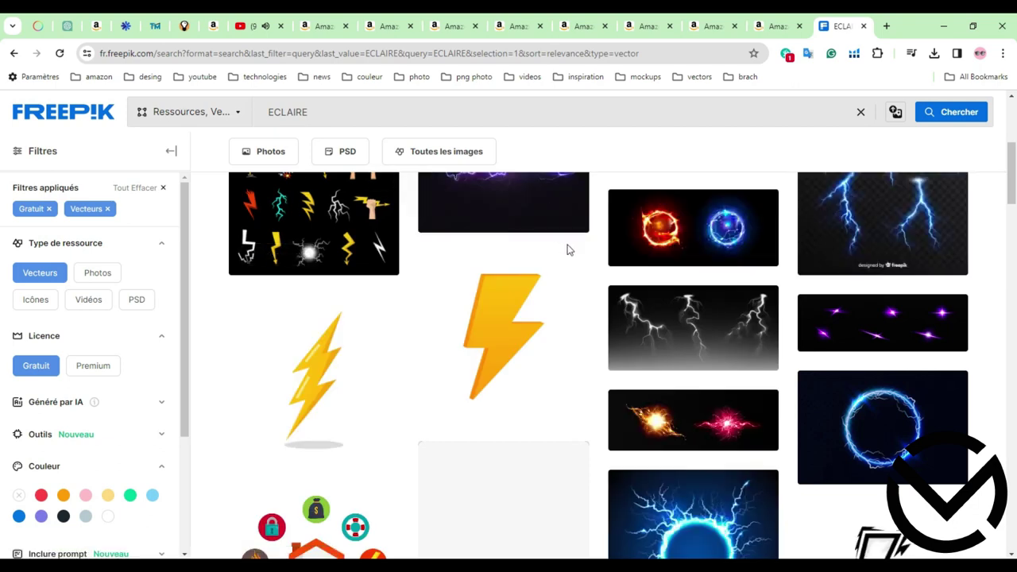
- Download the free set of coloured lightning bolt icons on black from the search results
scroll(597, 284, down, 2)
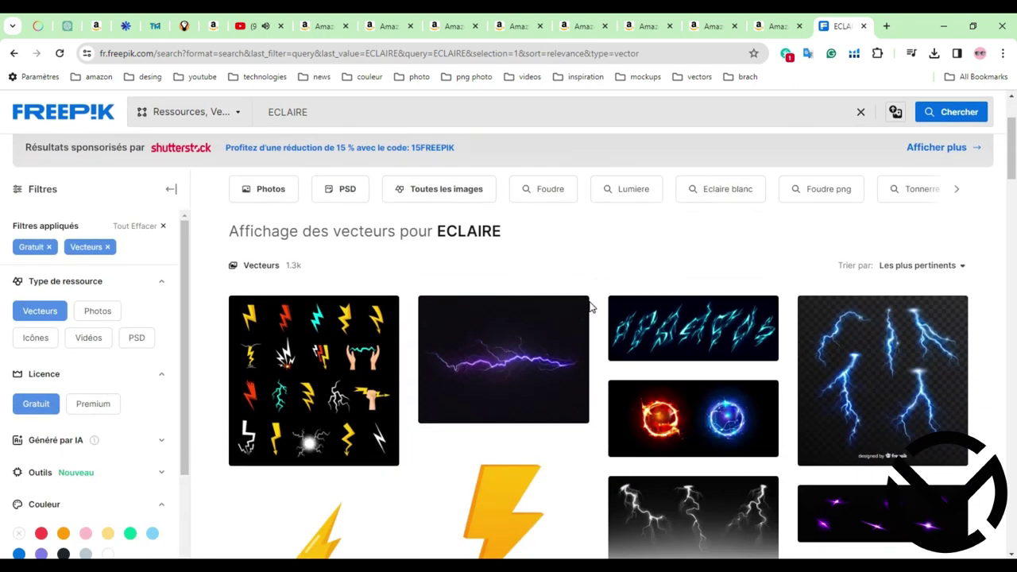
mouse_move(587, 307)
scroll(569, 311, down, 3)
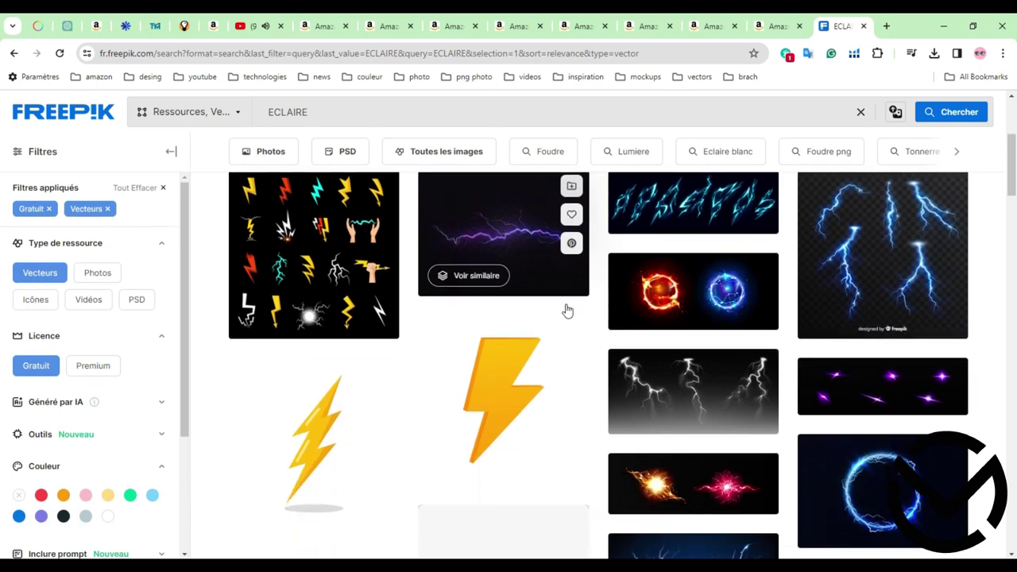
click(307, 252)
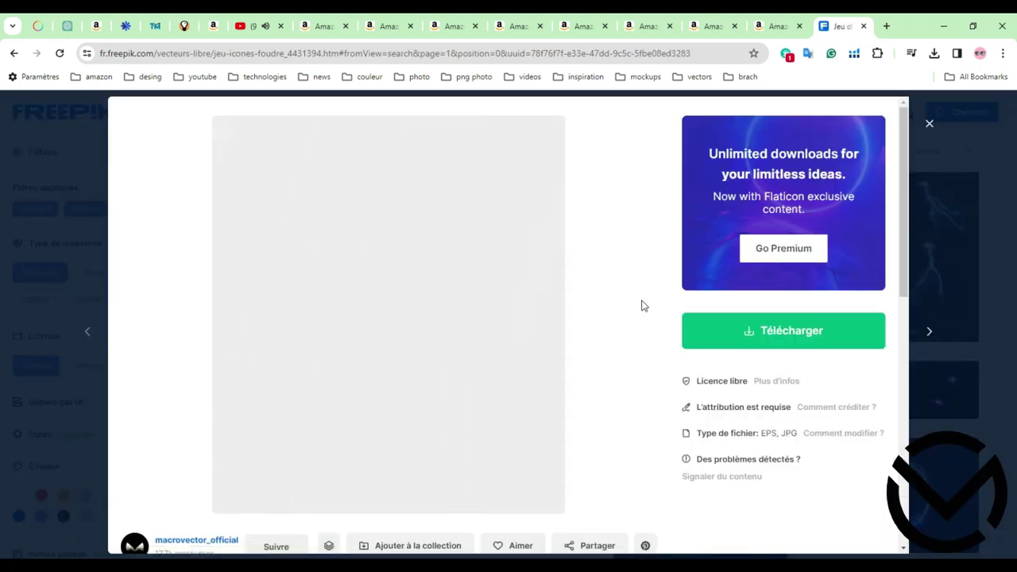
click(765, 330)
click(775, 510)
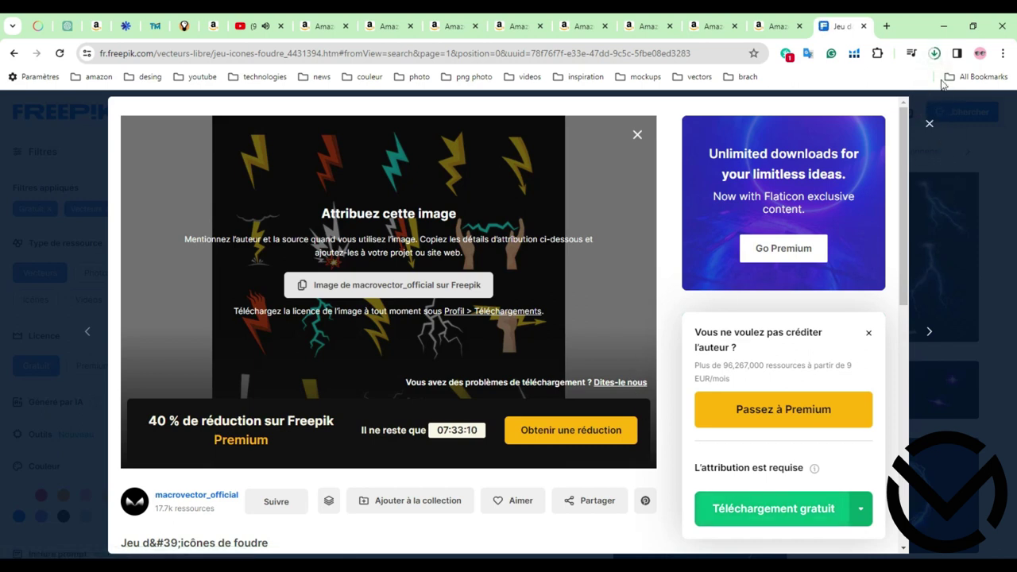
- Open the downloaded lightning-icons-set.zip and load its 3546.eps file into Illustrator as a separate document
click(935, 53)
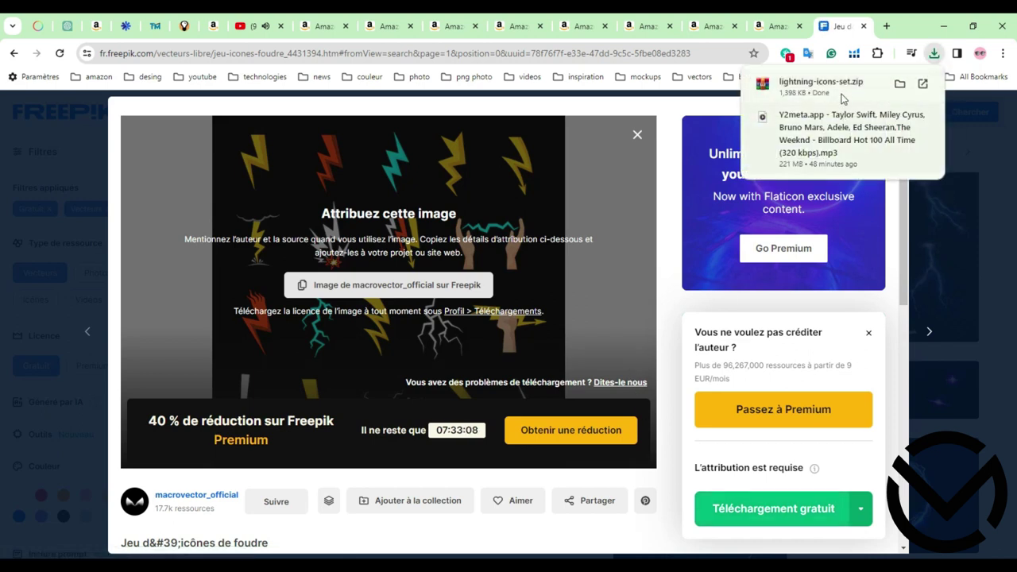
click(842, 89)
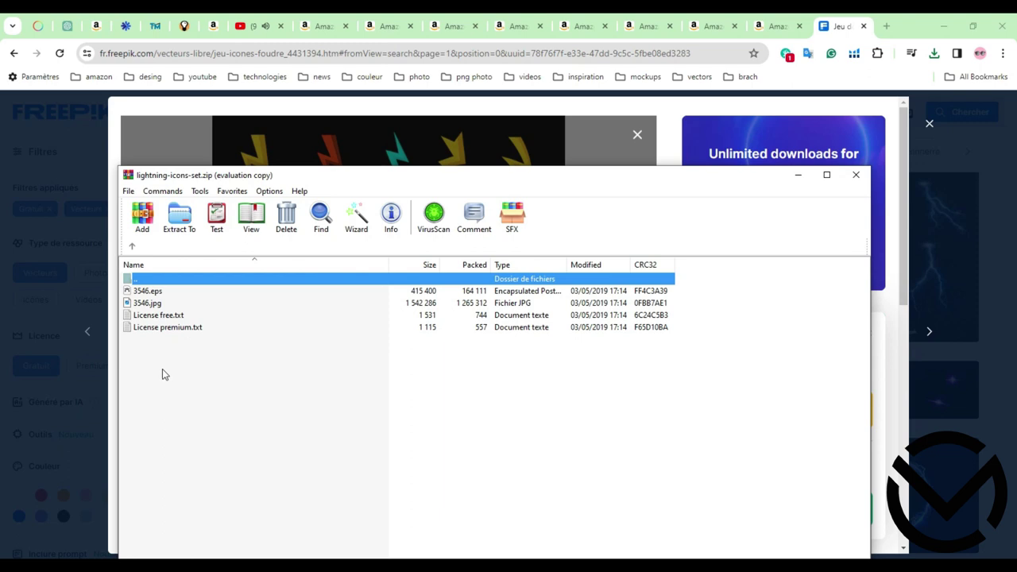
click(548, 386)
drag(157, 295, 407, 557)
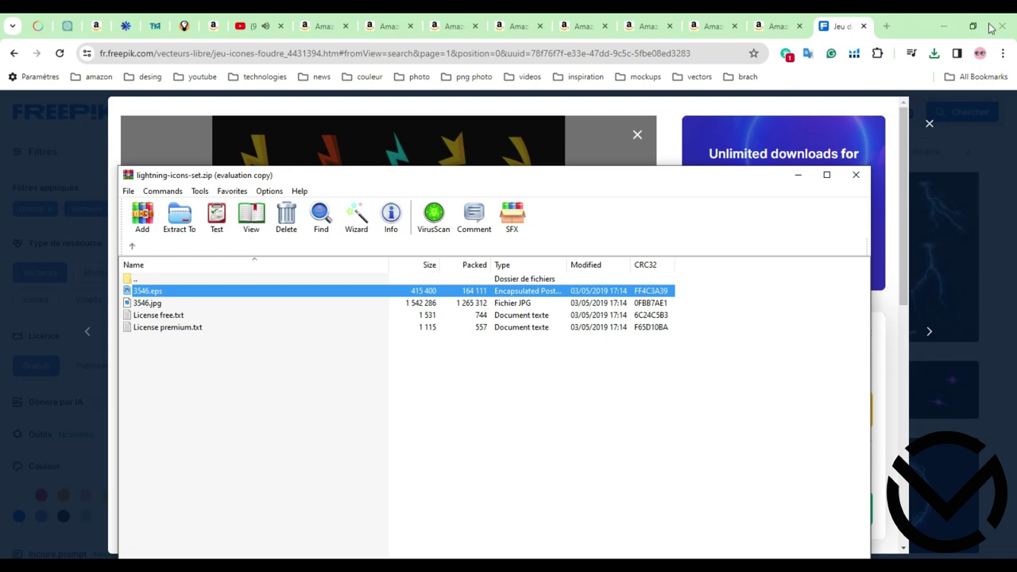
click(943, 26)
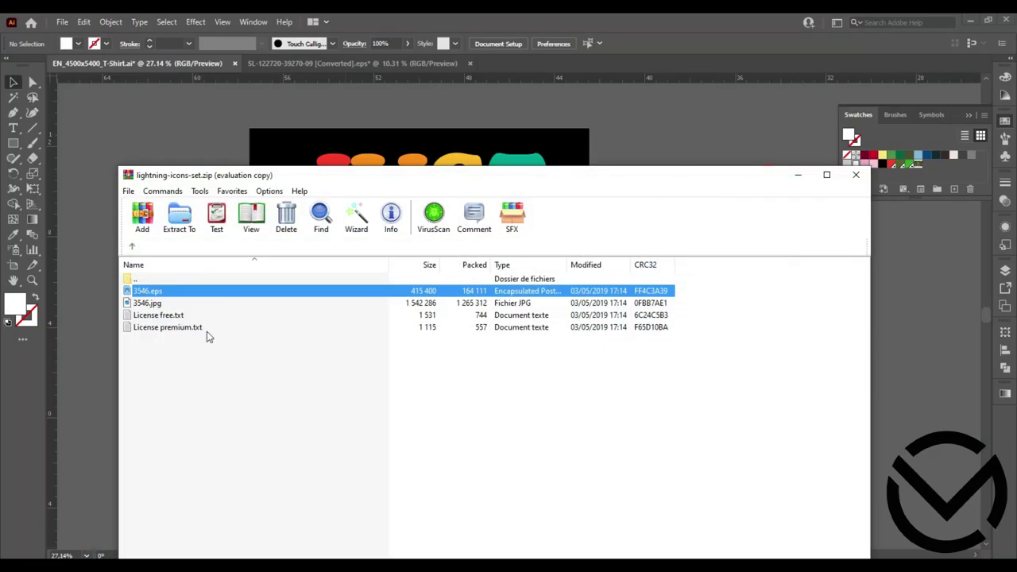
drag(284, 179, 290, 141)
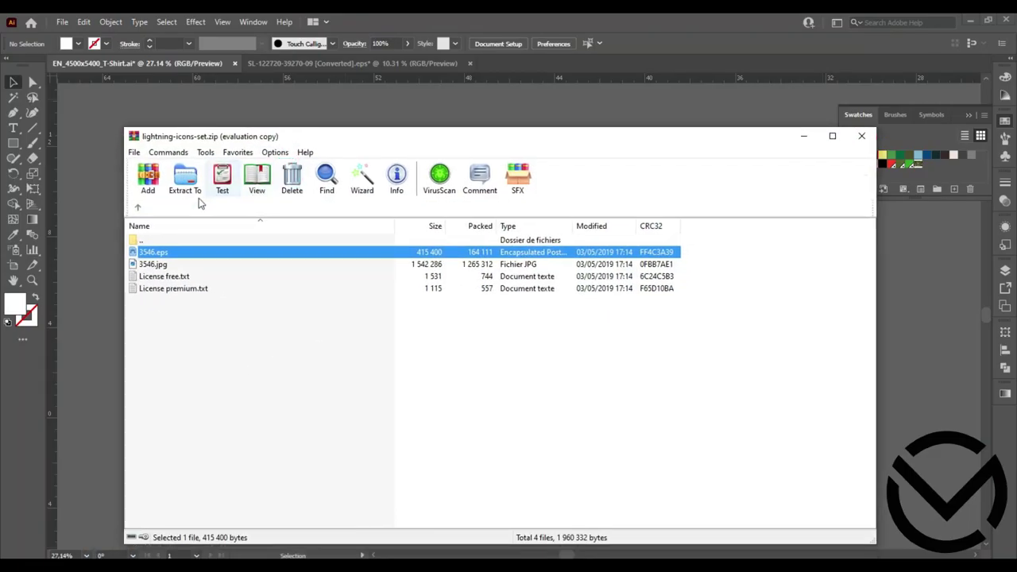
drag(160, 256, 405, 255)
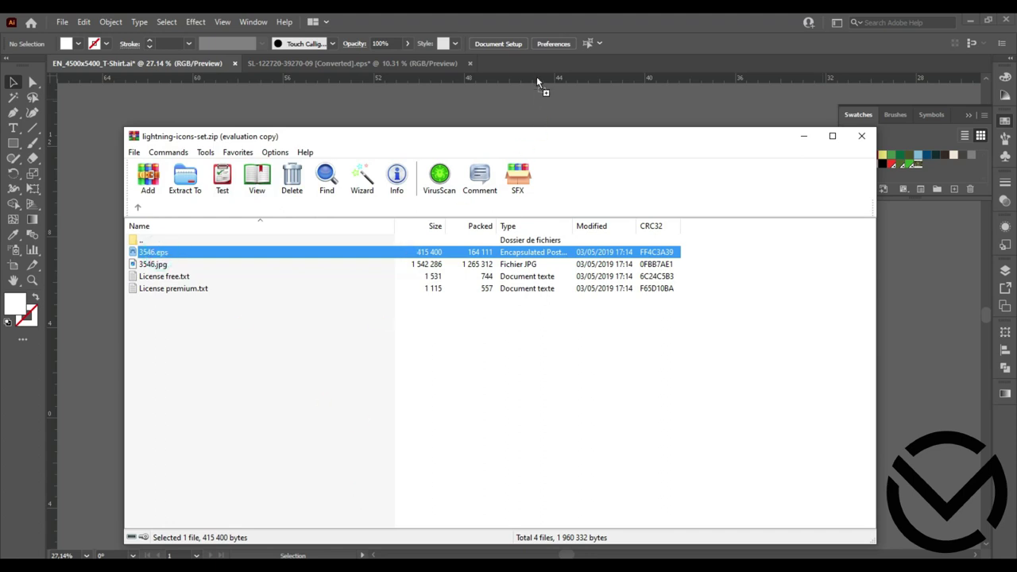
drag(538, 71, 537, 64)
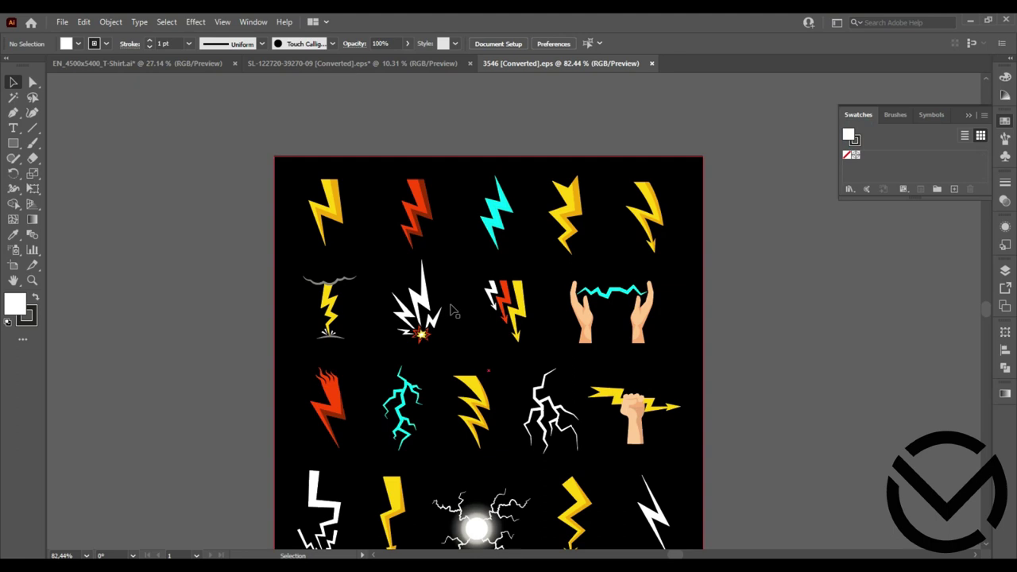
- Bring the yellow zigzag bolt from the middle of the icon set's third row into the T-shirt design, between LET and ME
scroll(454, 311, down, 1)
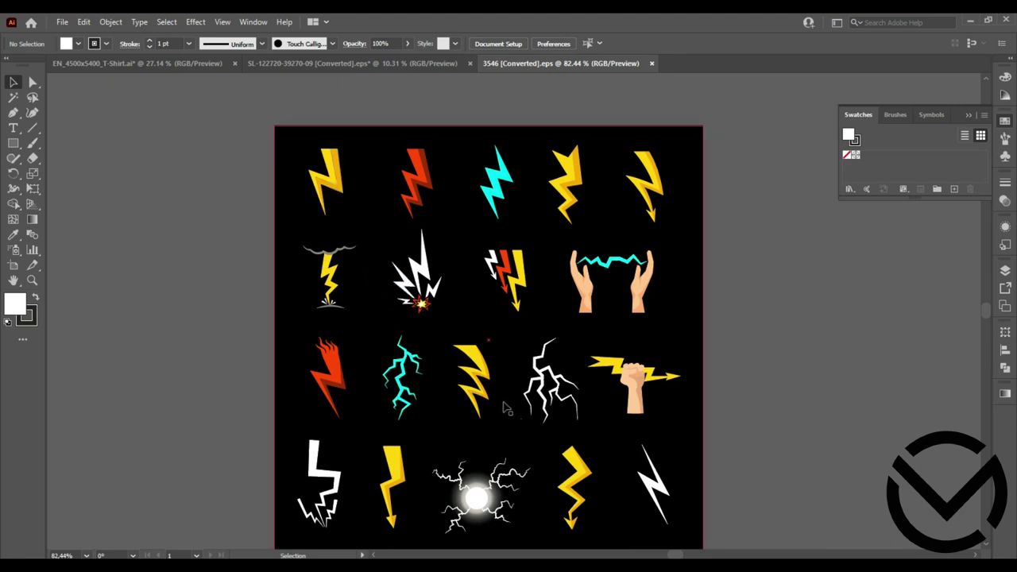
click(483, 385)
drag(483, 386, 428, 278)
click(637, 269)
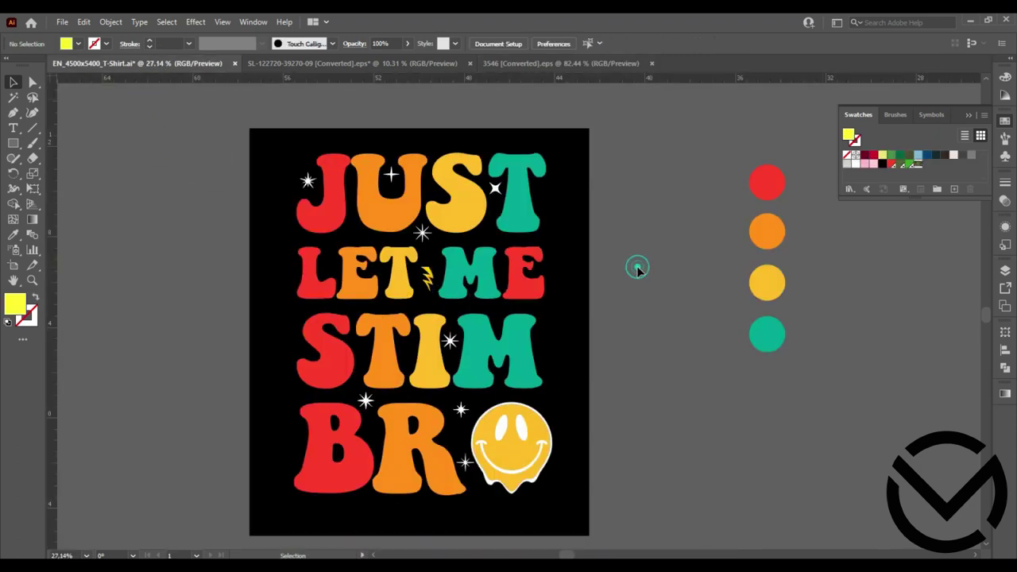
- Enlarge the lightning bolt slightly so it fills the gap between LET and ME
click(427, 278)
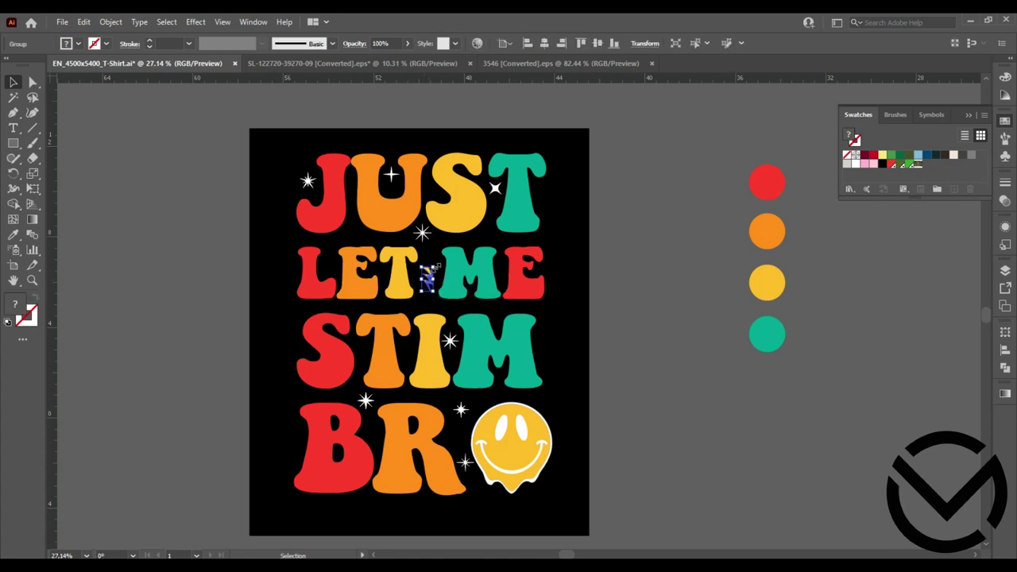
mouse_move(436, 266)
mouse_down()
mouse_move(440, 255)
mouse_move(434, 274)
mouse_up()
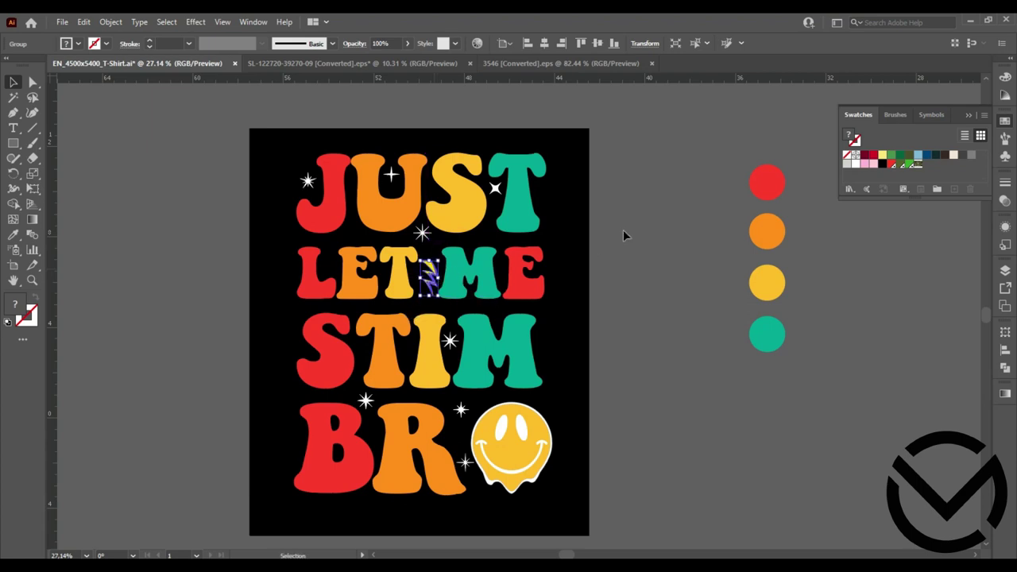
click(629, 226)
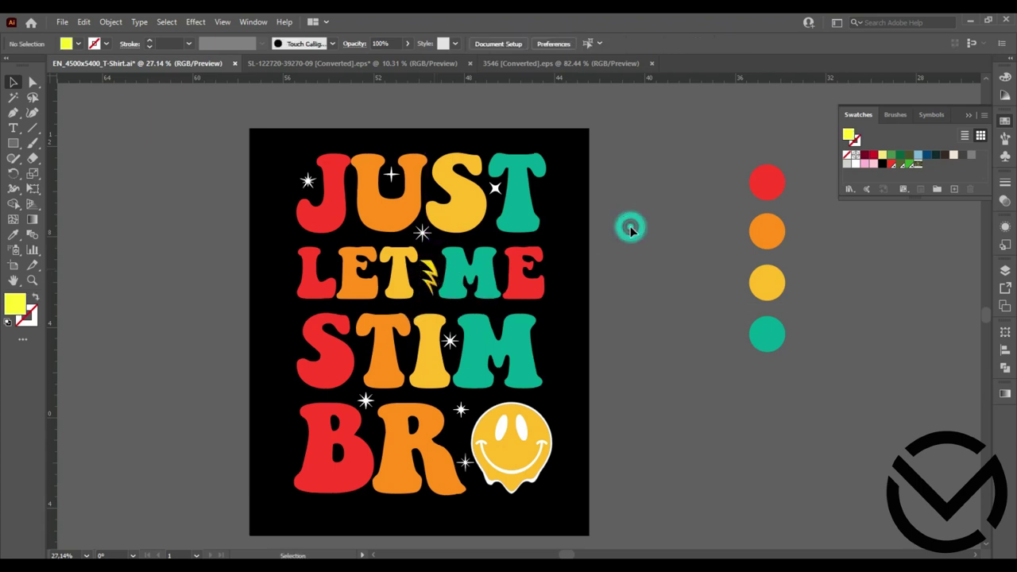
- Recolour the whole lightning bolt between LET and ME with a white fill
click(429, 276)
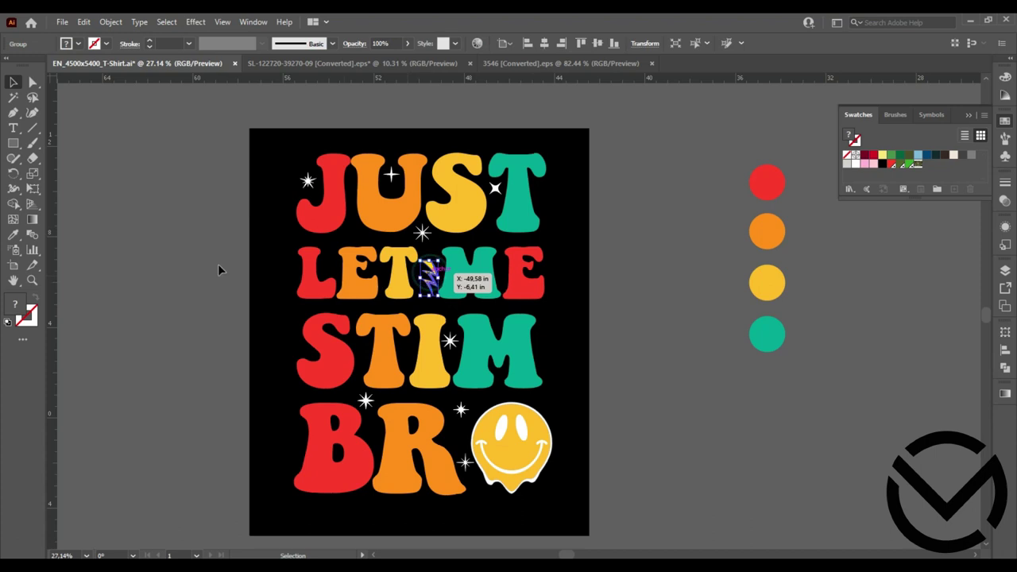
click(852, 163)
click(822, 310)
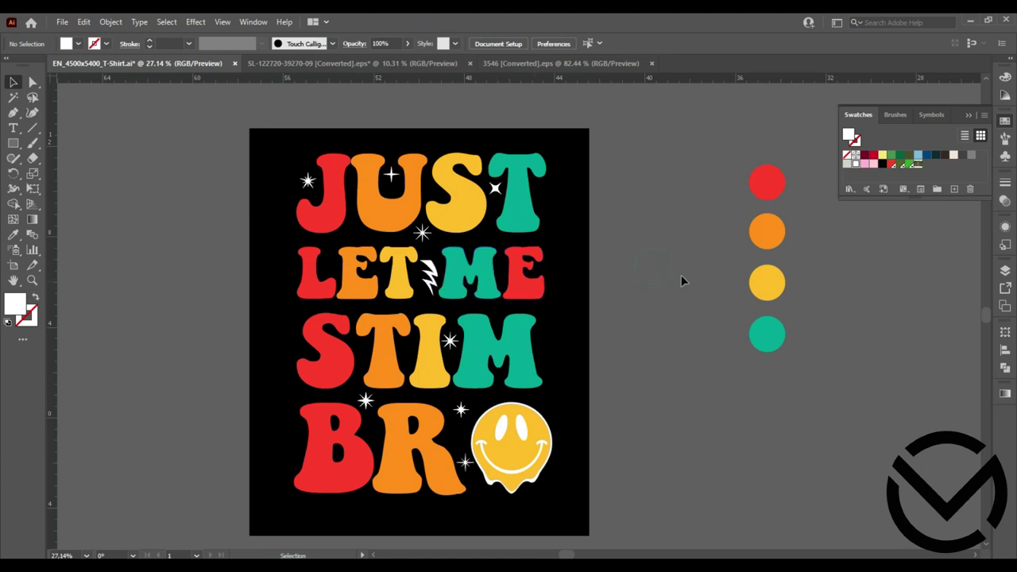
- Delete the four palette circles beside the artboard, and group all the lettering, stars, bolt and smiley
drag(726, 139, 815, 374)
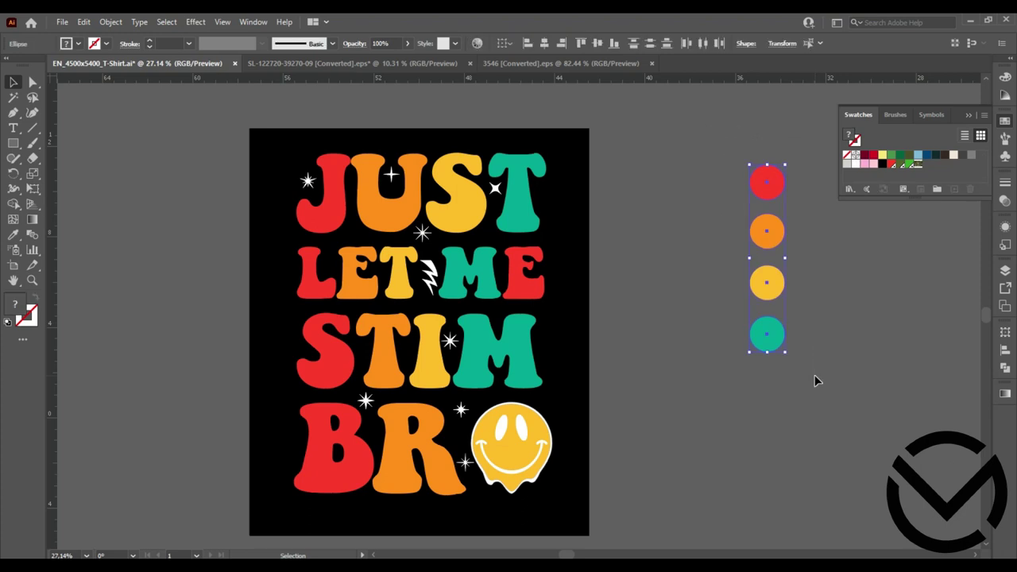
key(Delete)
drag(627, 131, 266, 531)
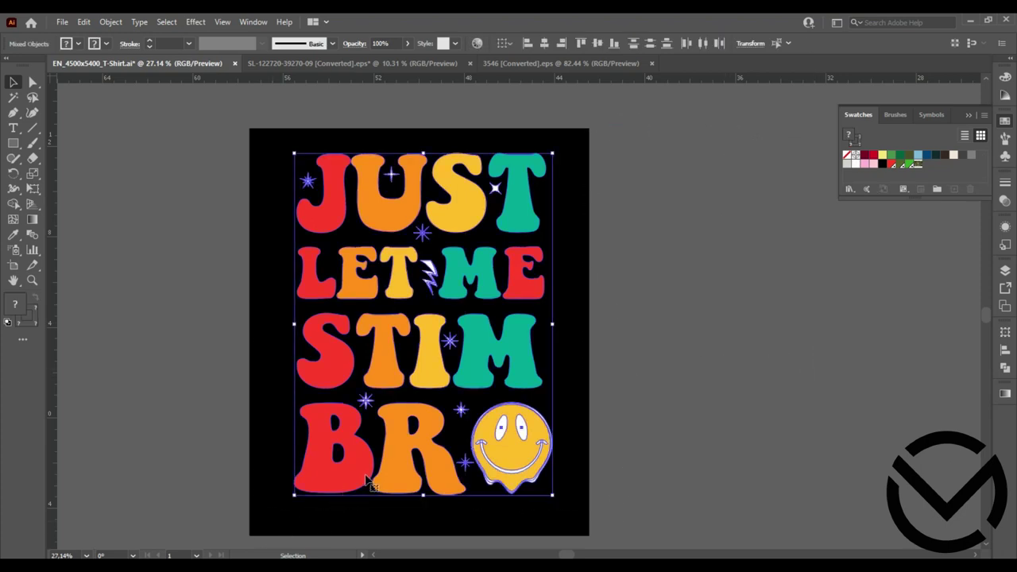
key(ctrl+g)
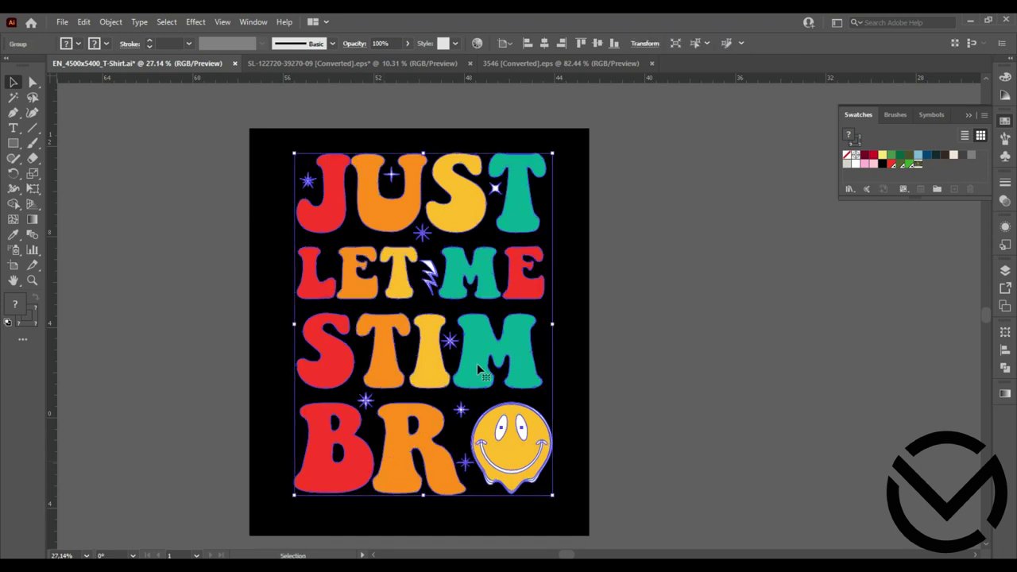
click(646, 221)
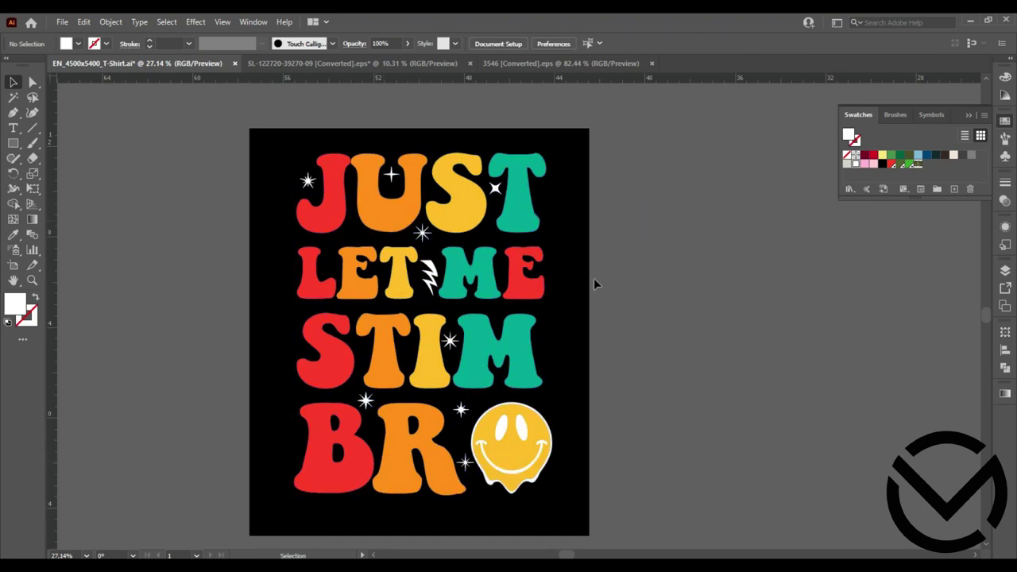
- Shift the grouped design very slightly left and down on the black artboard
click(466, 373)
click(678, 329)
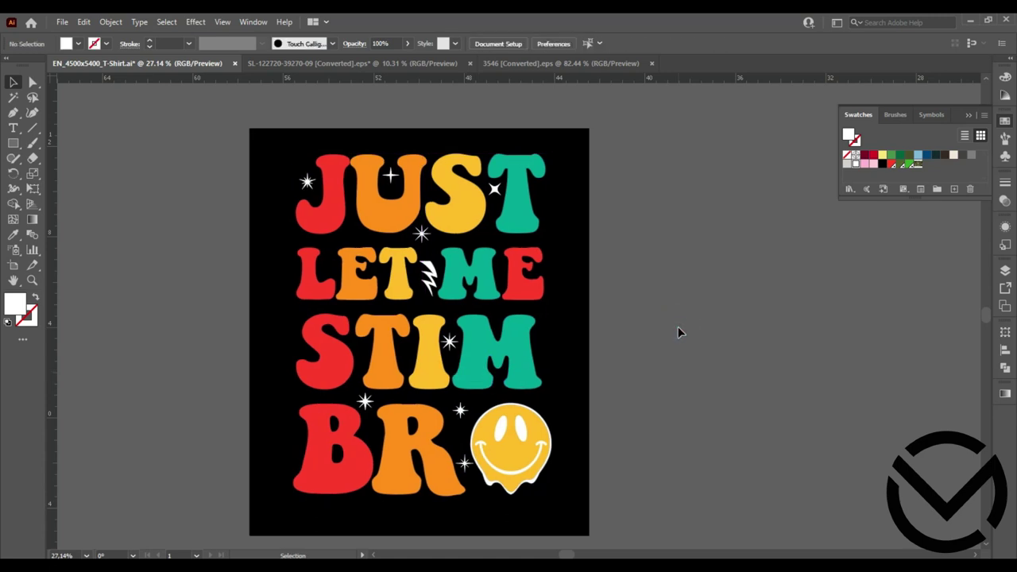
click(664, 346)
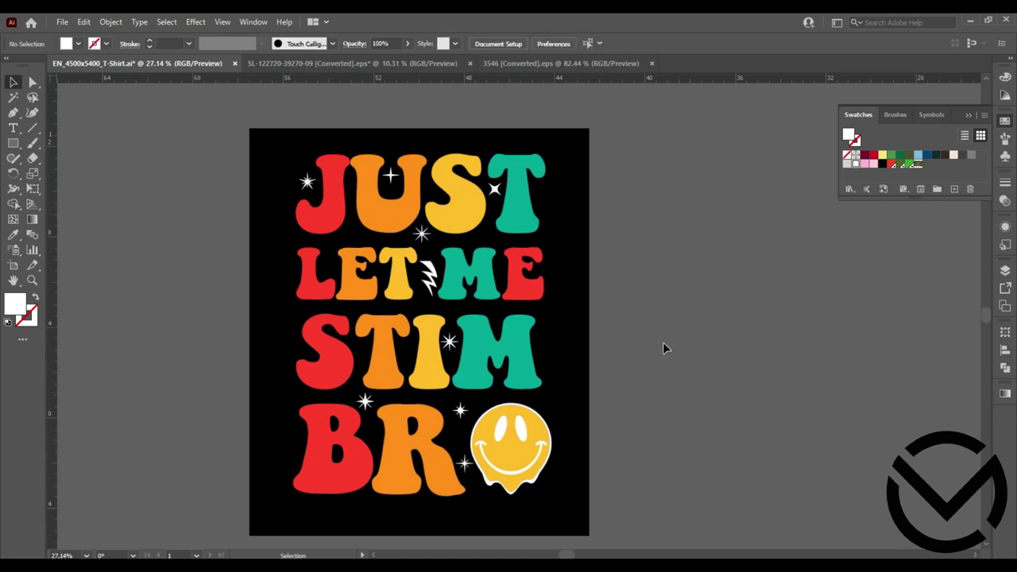